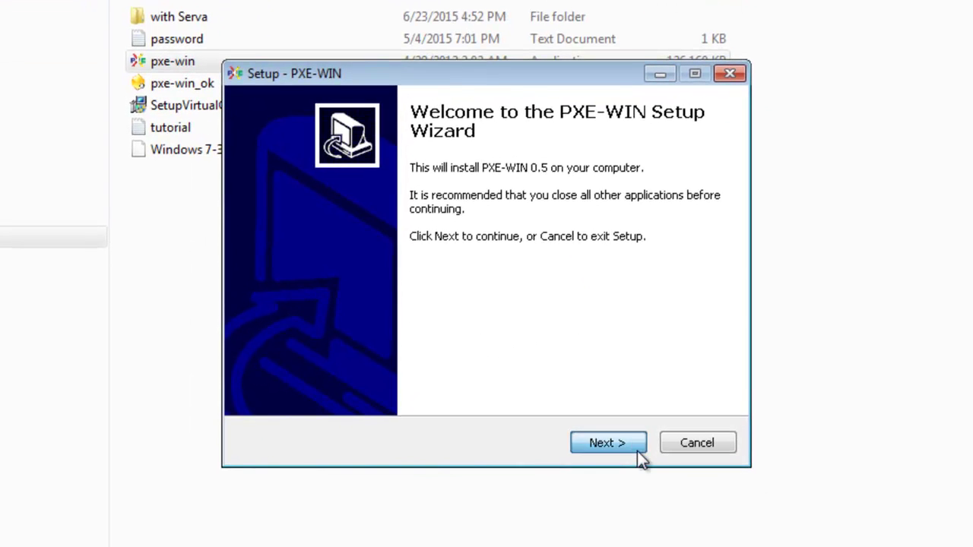
- Accept the PXE-WIN license and set the install folder to E:\Pxe-Win
left_click(636, 448)
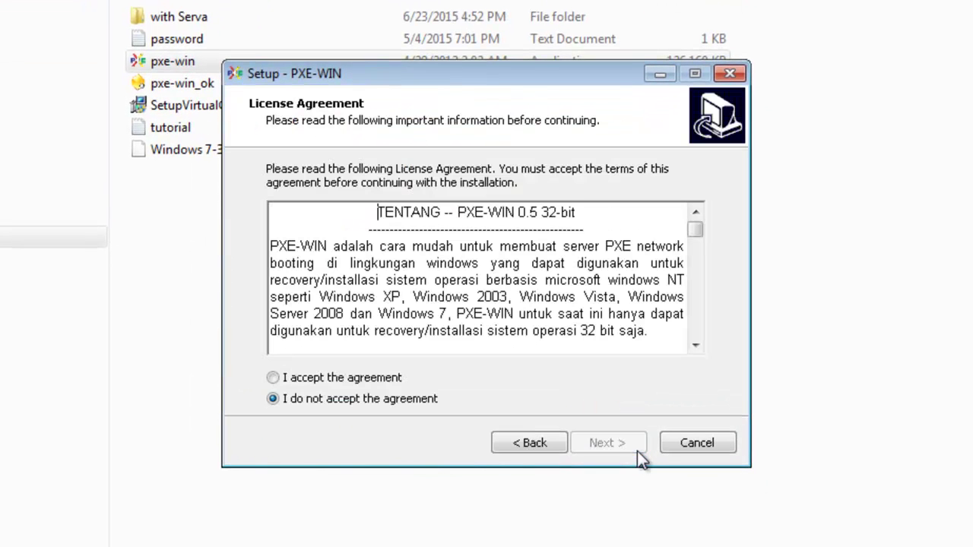
left_click(396, 378)
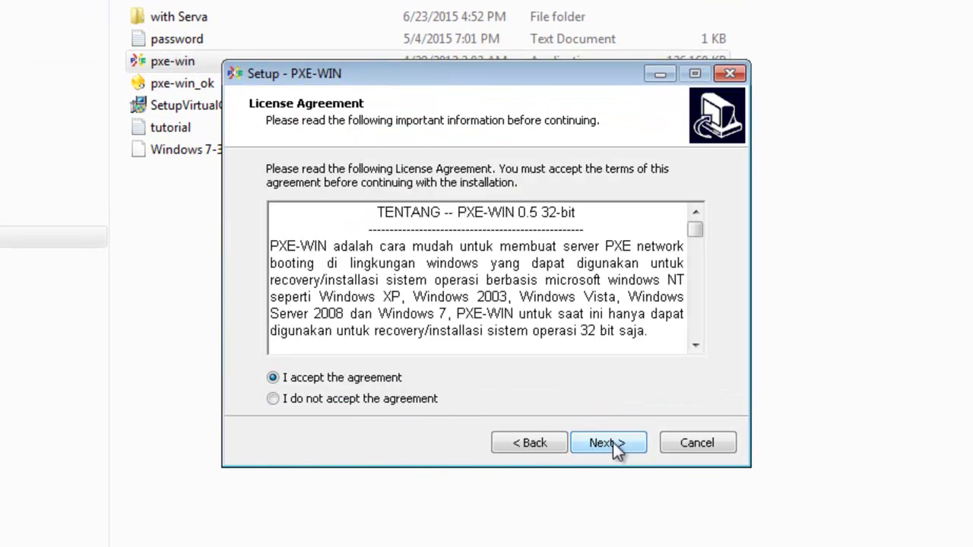
left_click(642, 450)
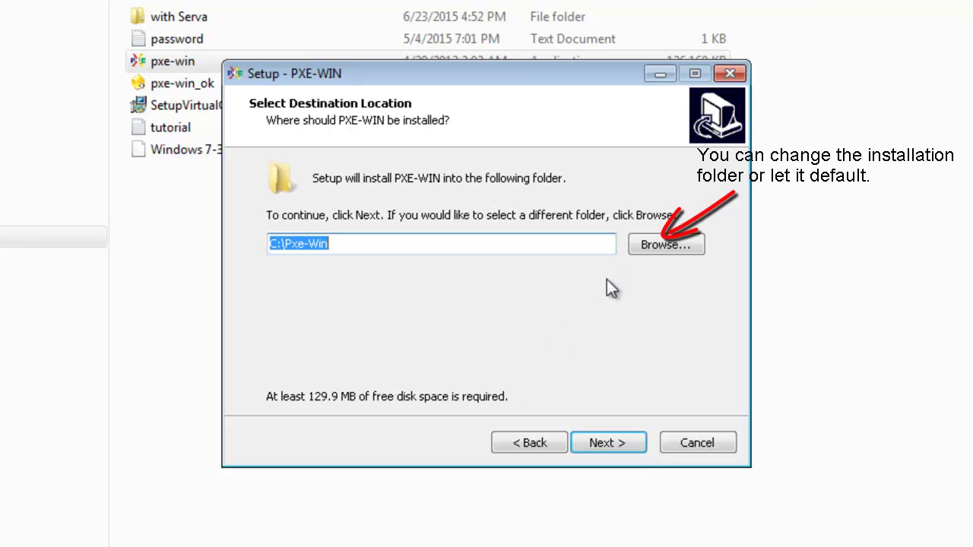
left_click(698, 248)
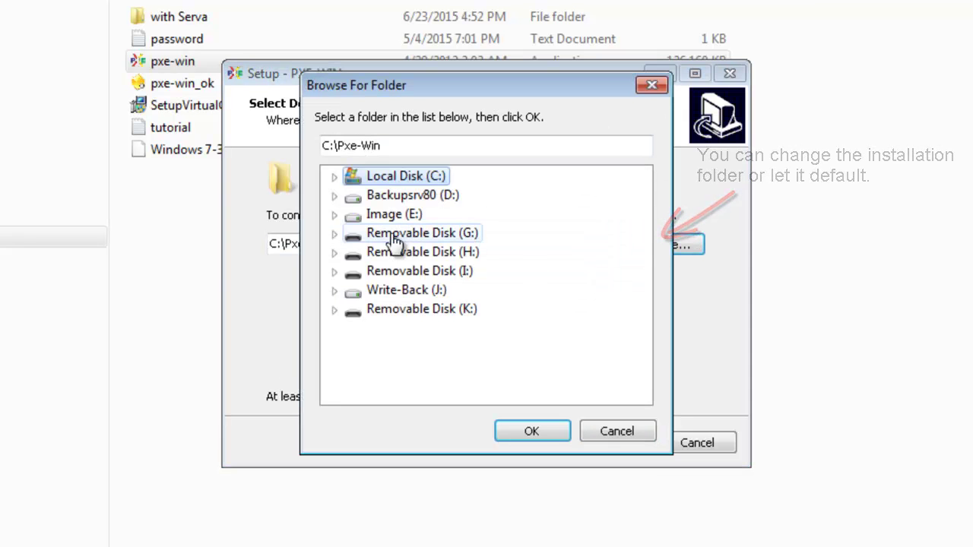
left_click(393, 216)
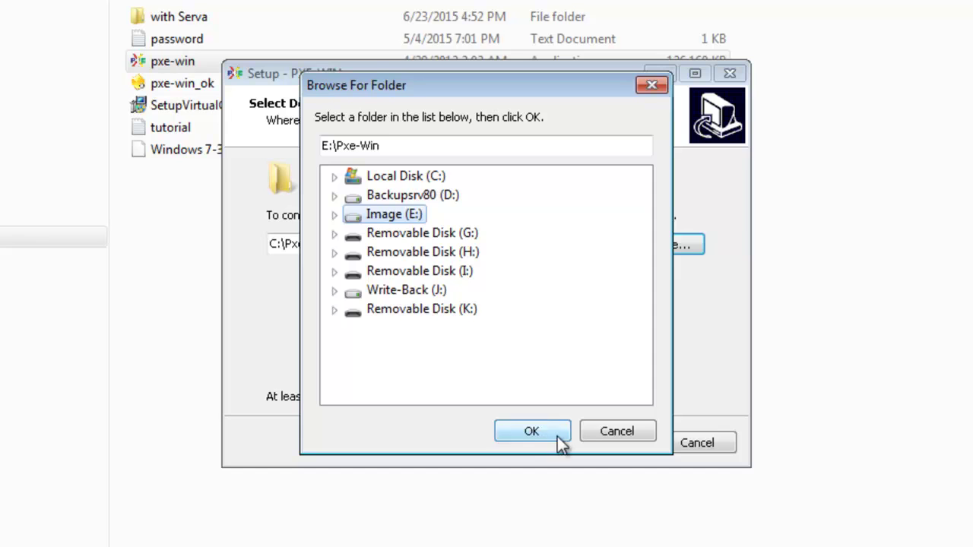
left_click(531, 431)
- Keep the Pxe-Win Start Menu folder and desktop icon, install, and launch PXE-WIN
left_click(639, 447)
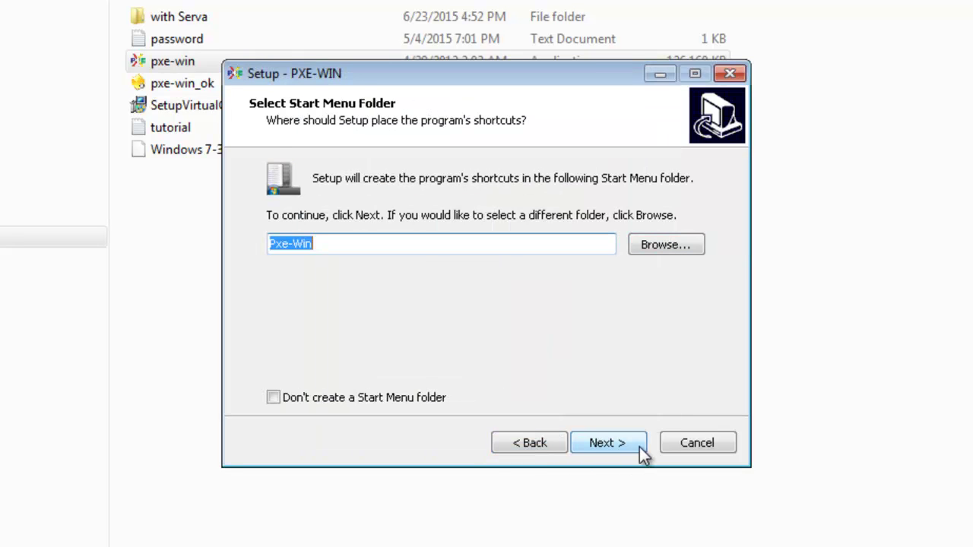
left_click(639, 447)
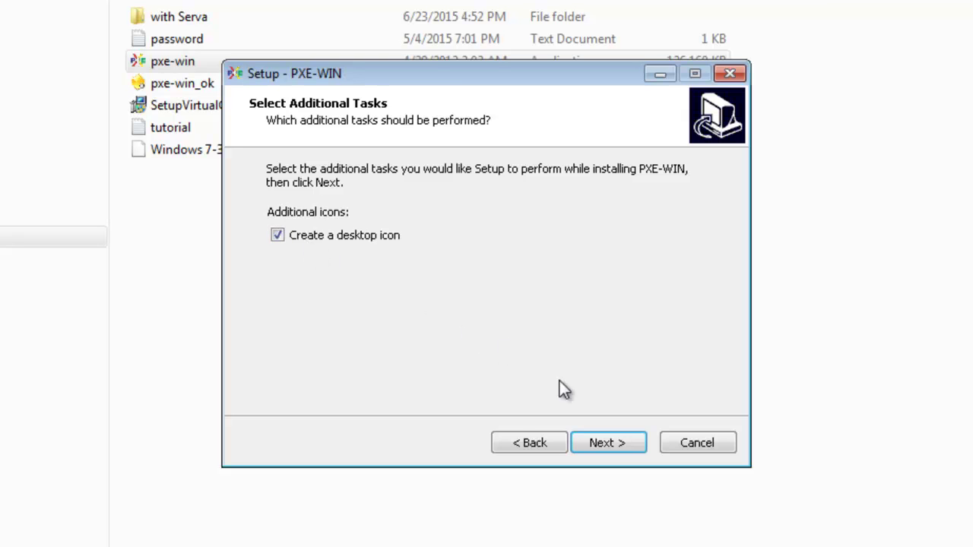
left_click(631, 444)
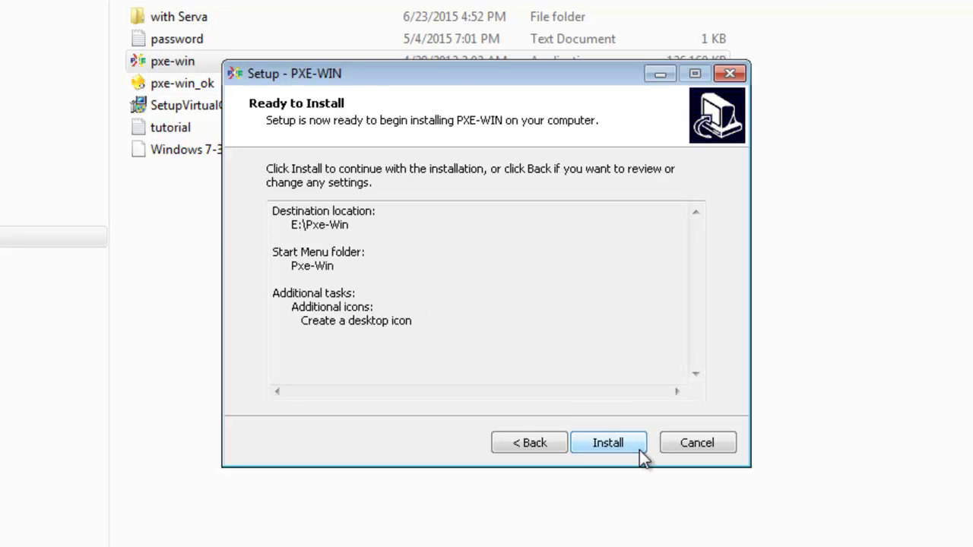
left_click(639, 450)
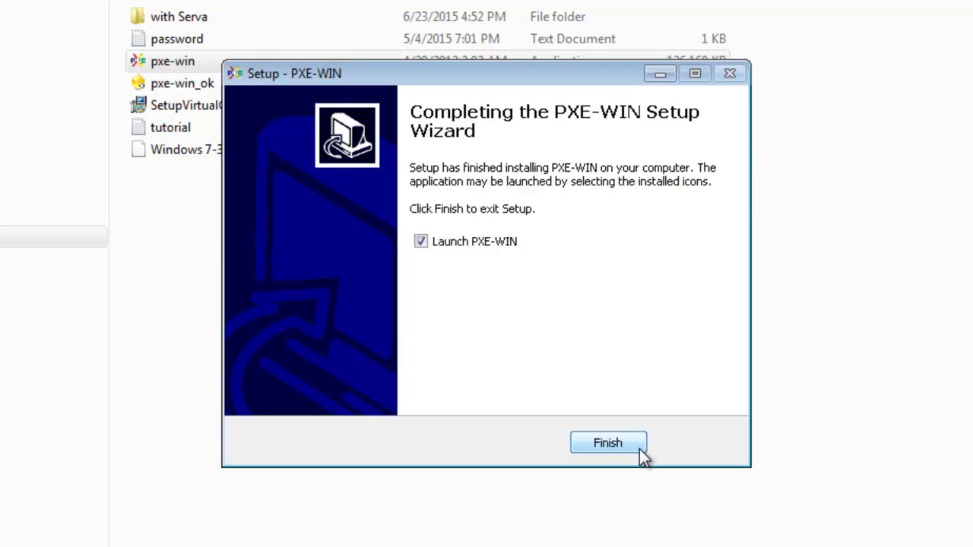
left_click(639, 449)
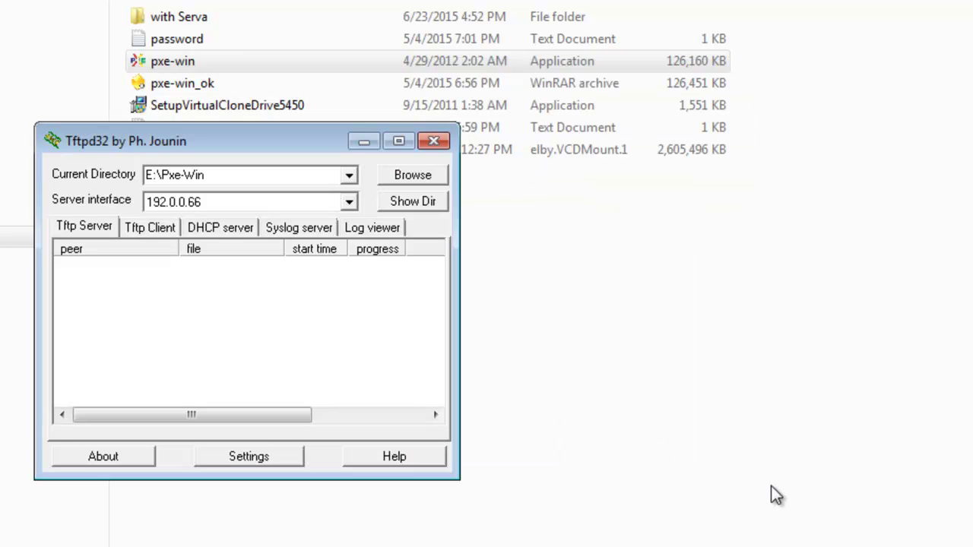
- Bring up the TCP/IPv4 properties of the Local Area Connection
right_click(831, 537)
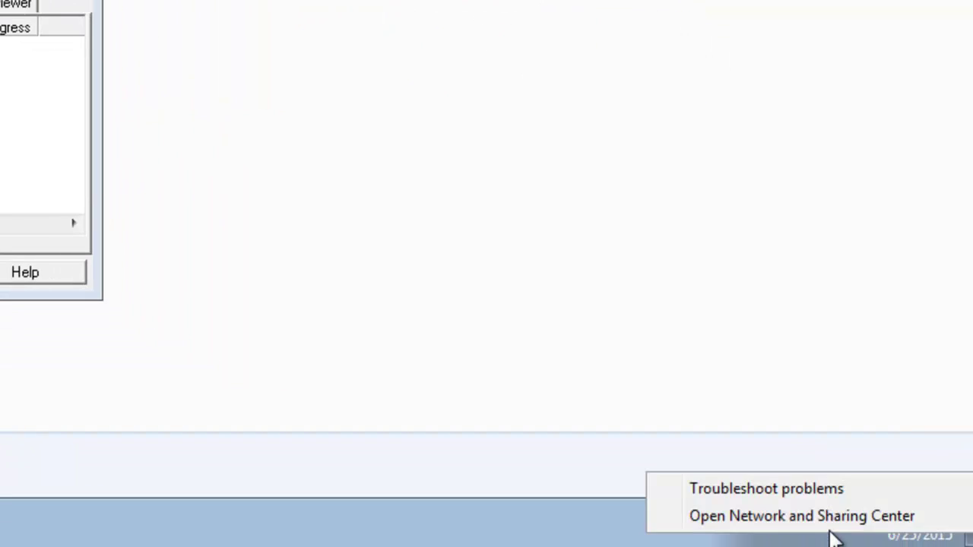
left_click(849, 523)
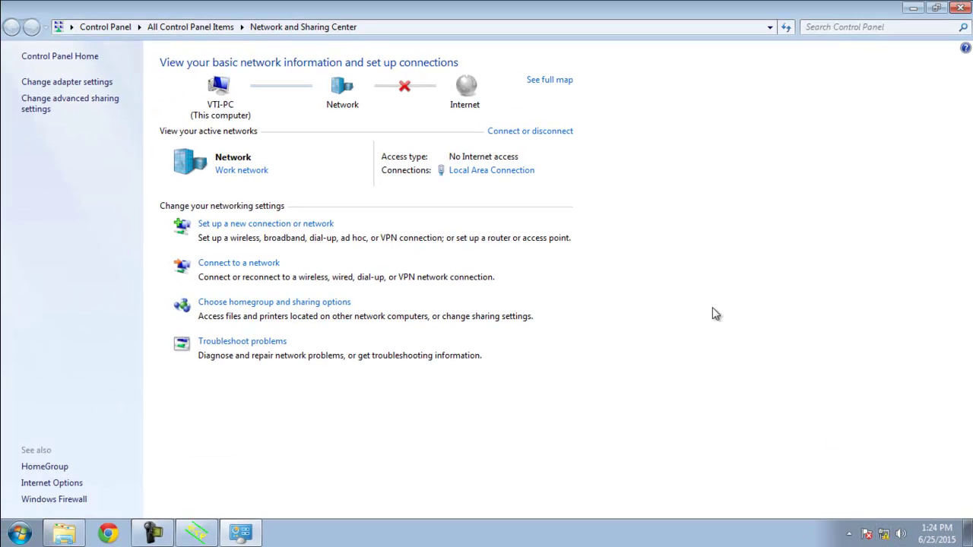
left_click(517, 170)
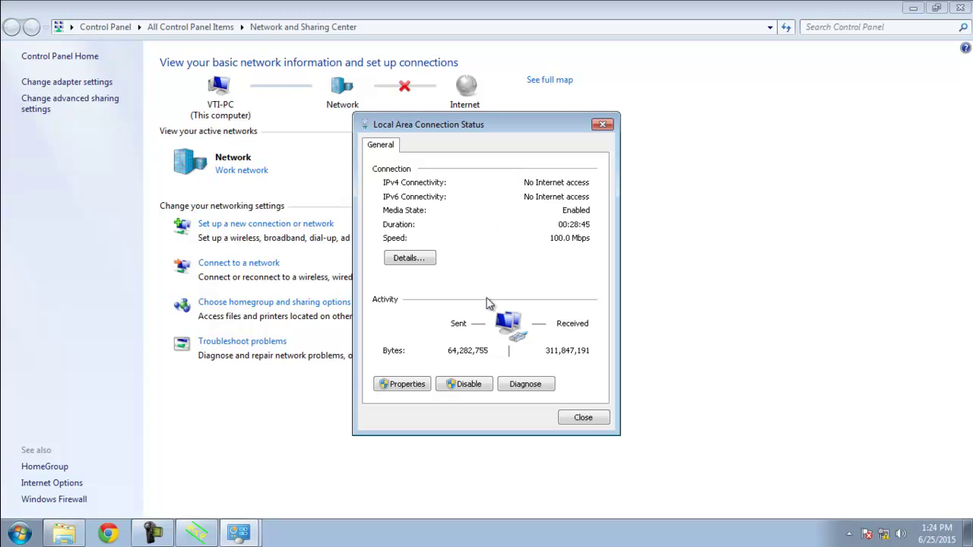
left_click(413, 383)
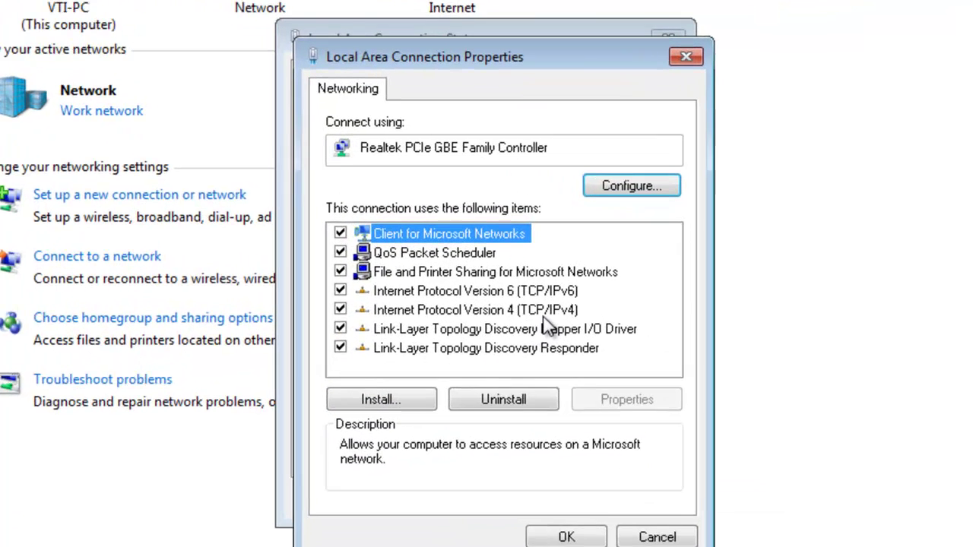
left_click(543, 310)
left_click(690, 408)
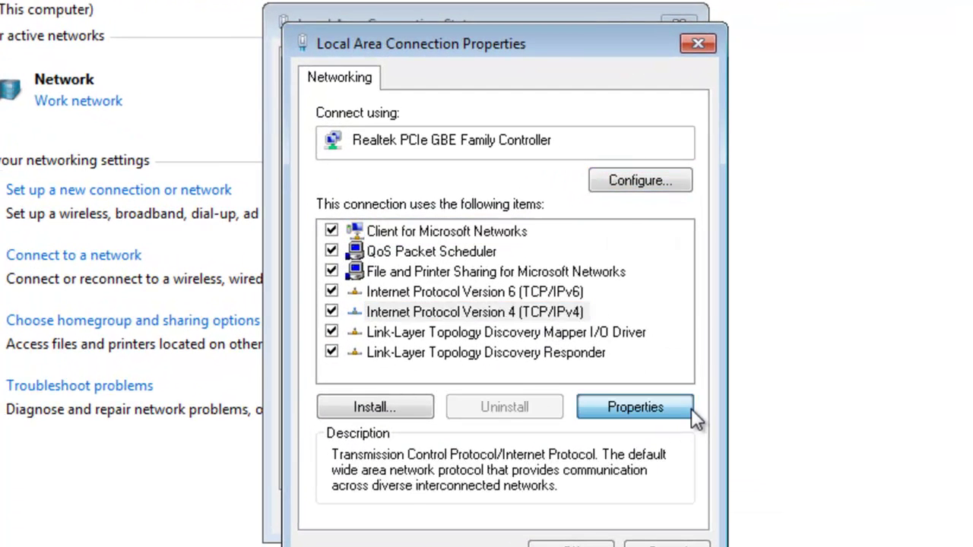
- Apply the static address 192.168.88.211 and close all network windows
double_click(720, 335)
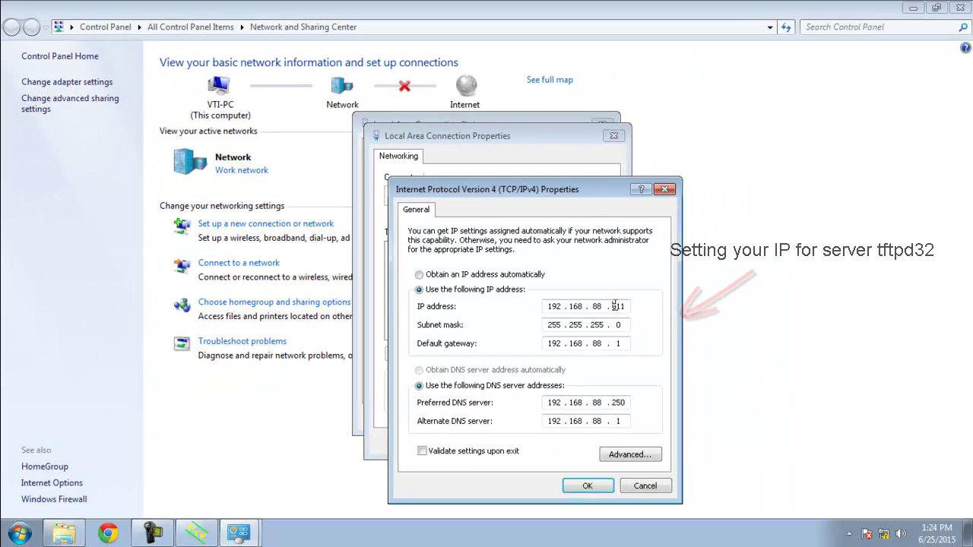
left_click(620, 530)
left_click(548, 440)
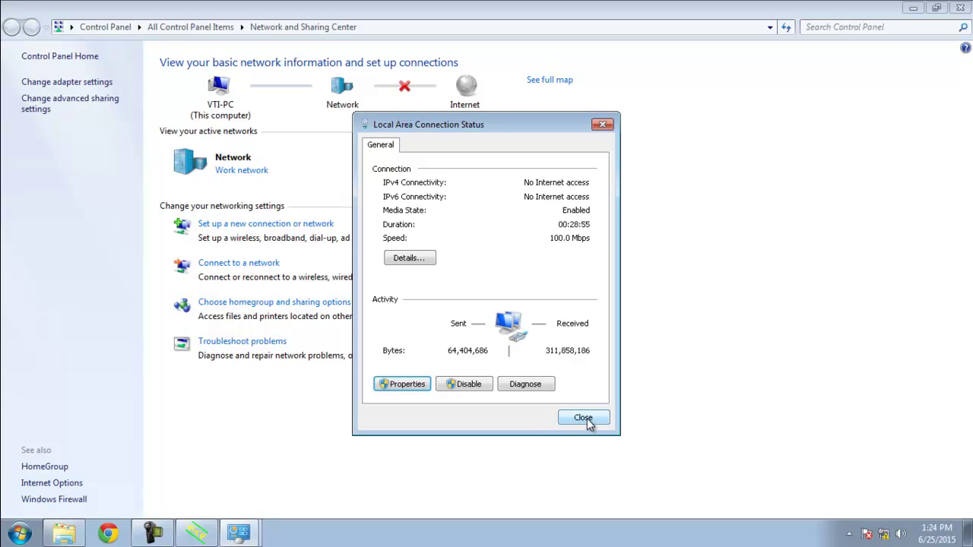
left_click(583, 419)
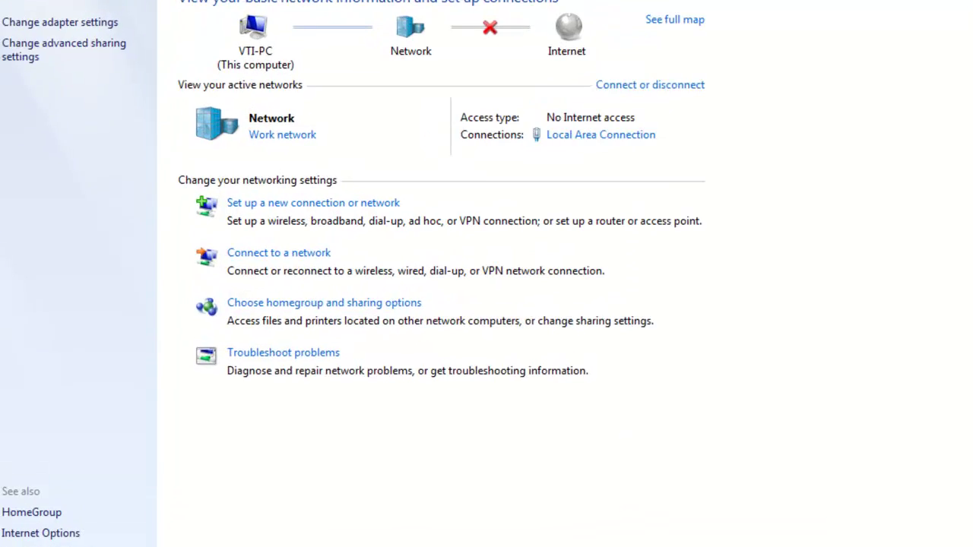
left_click(963, 7)
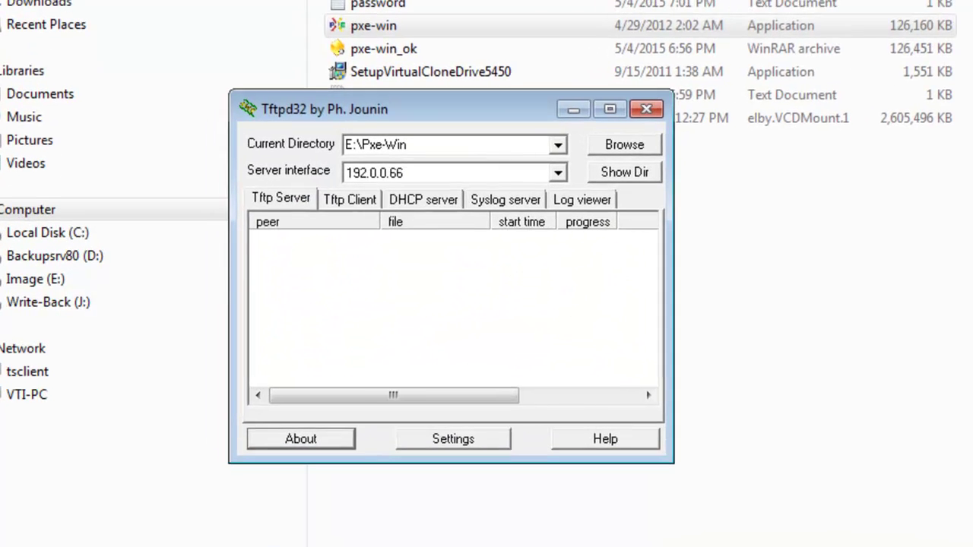
- Select 192.168.88.211 as the Tftpd32 server interface
left_click(559, 173)
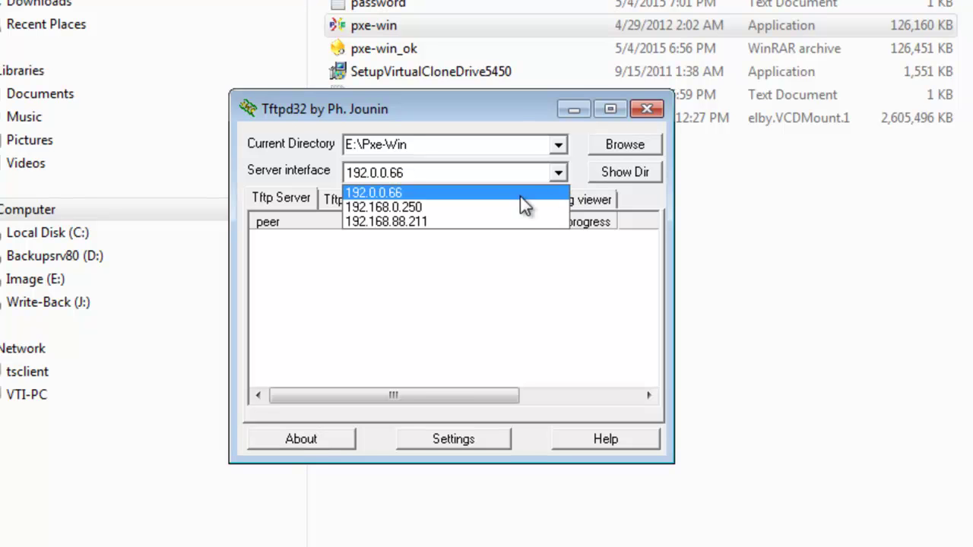
left_click(494, 222)
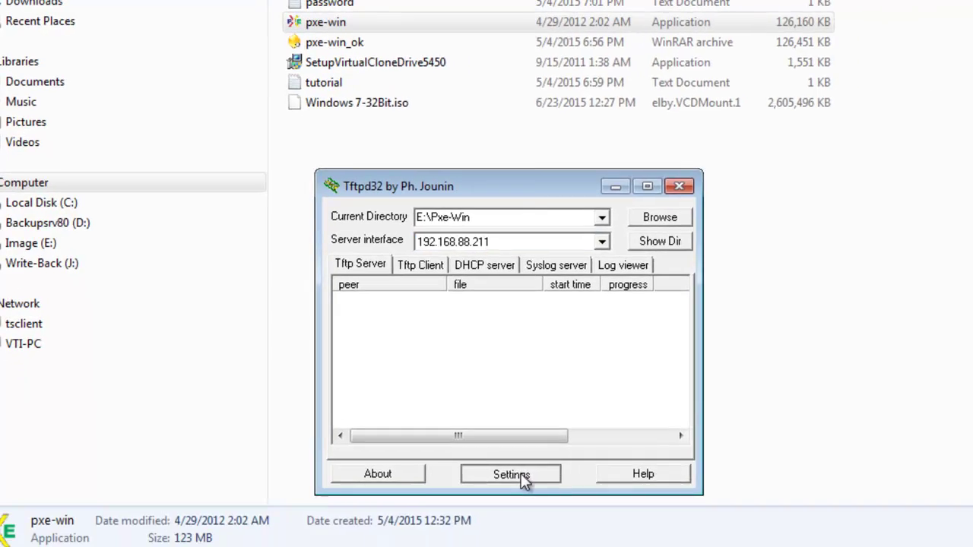
left_click(452, 438)
- Set the DHCP pool start to 192.168.88.100, size 10, mask 255.255.255.0
left_click(458, 80)
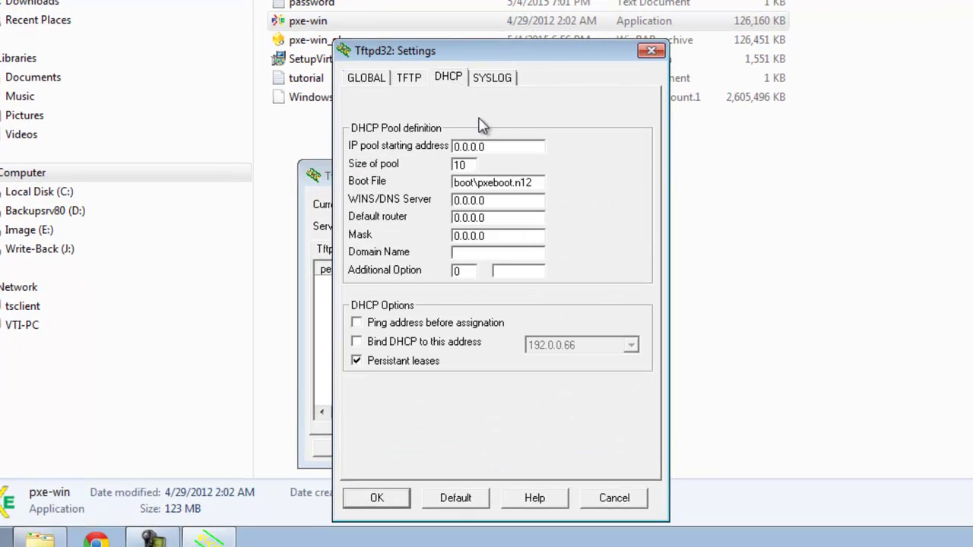
left_click_drag(513, 149, 415, 151)
type("192.1")
double_click(473, 166)
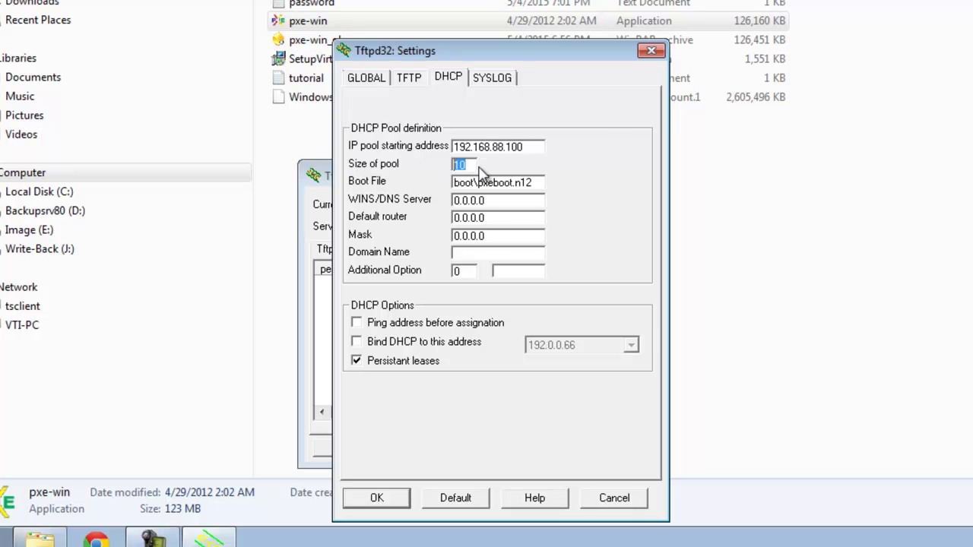
left_click(471, 167)
double_click(478, 236)
type("255.255.255")
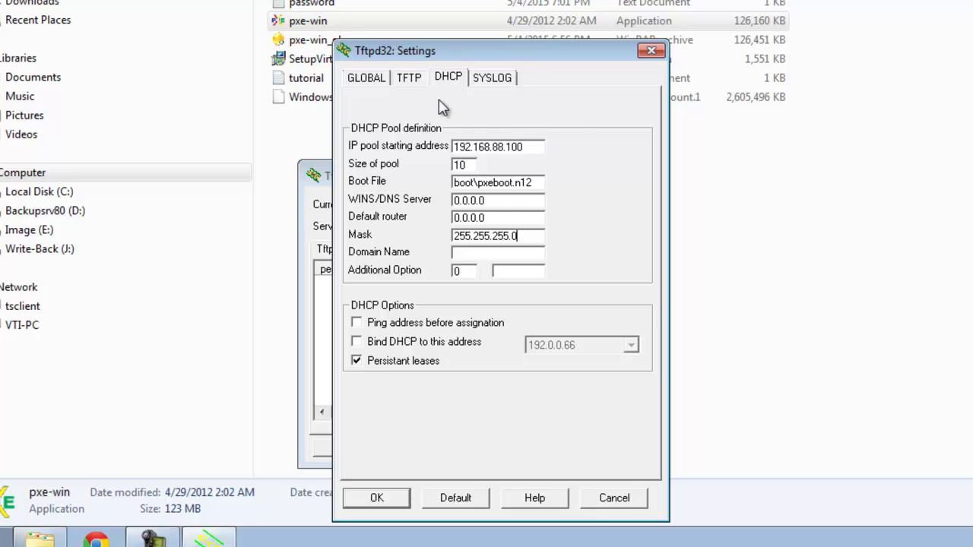
- Set the TFTP base directory to E:\Pxe-Win and save the settings
left_click(403, 79)
left_click(626, 132)
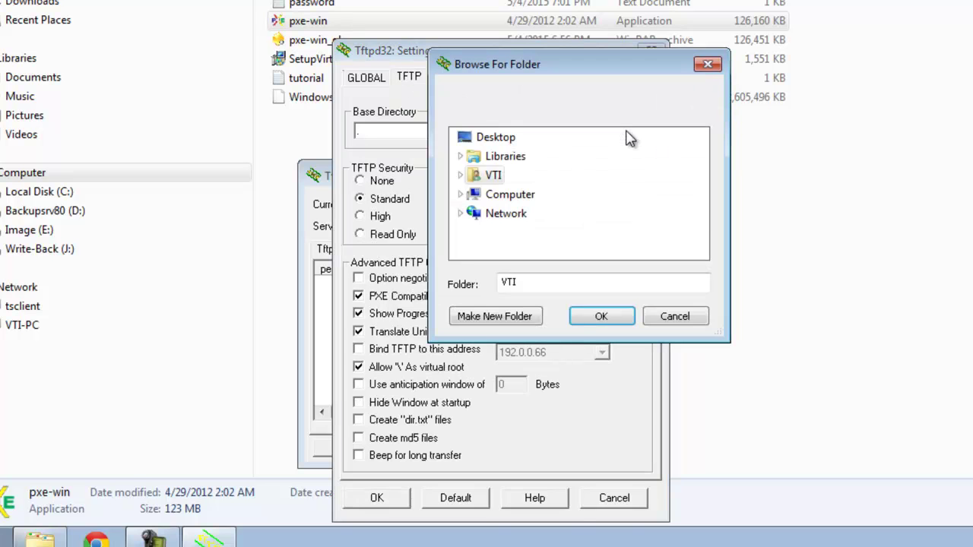
left_click(462, 194)
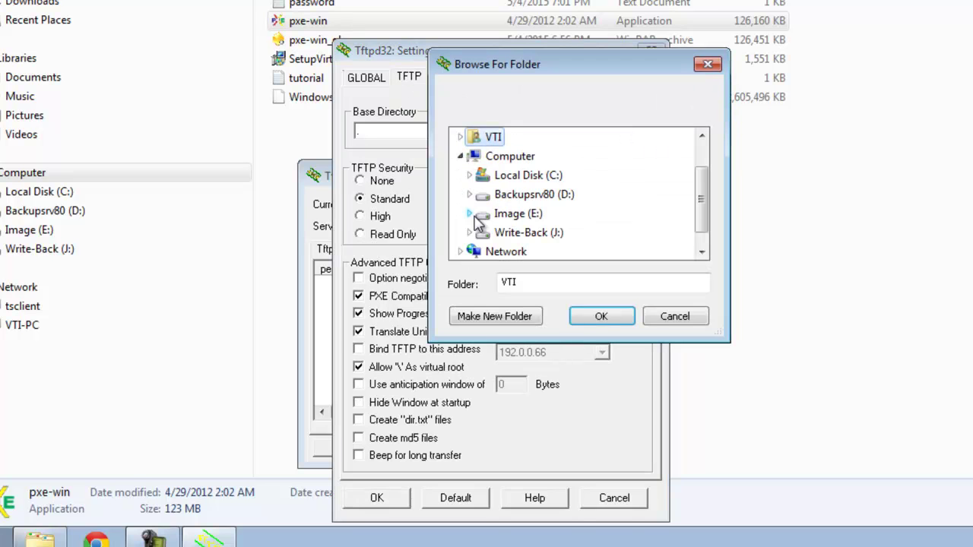
left_click(470, 214)
scroll(524, 243, "down", 4)
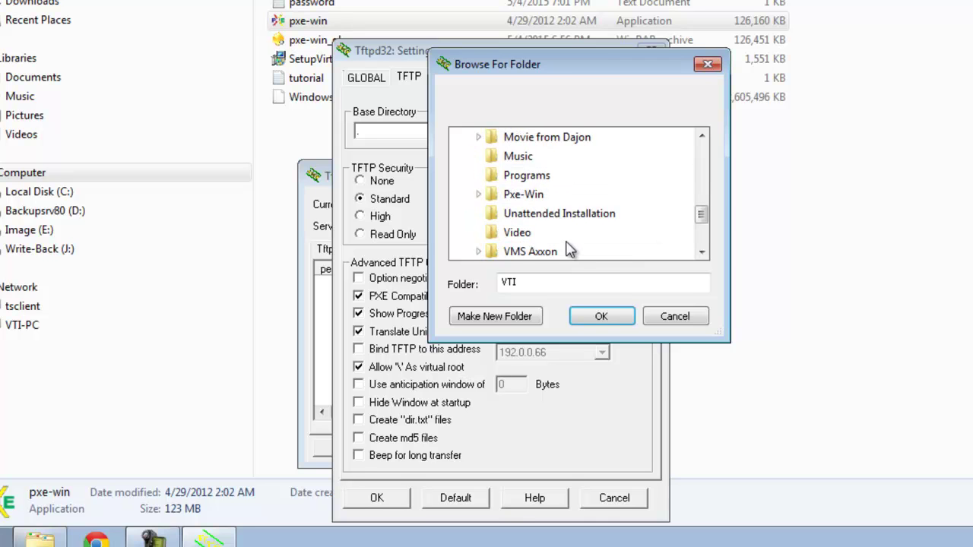
left_click(520, 195)
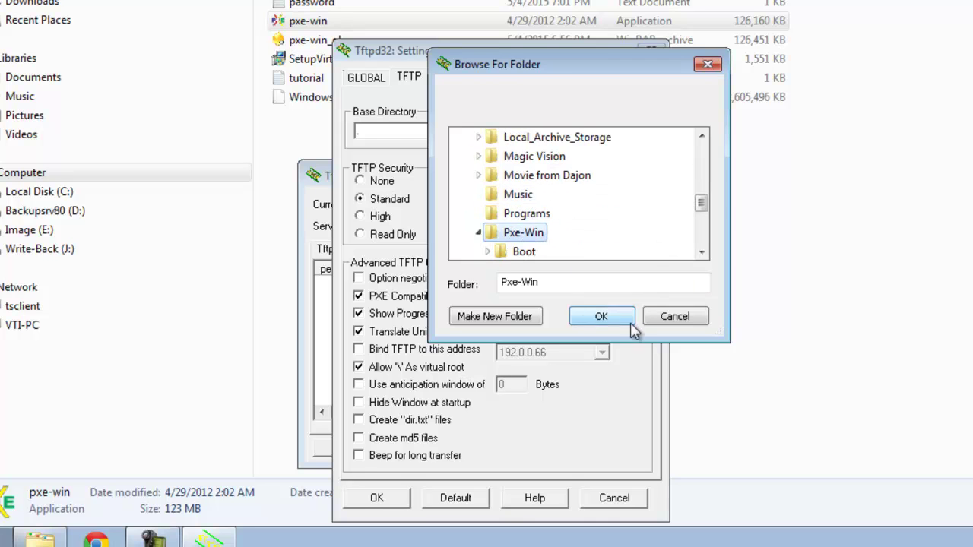
left_click(596, 318)
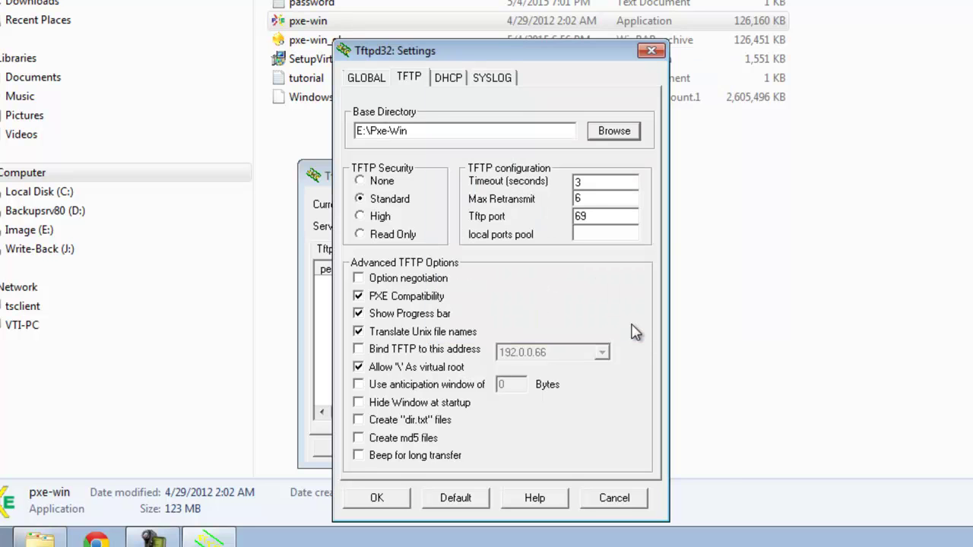
left_click(377, 499)
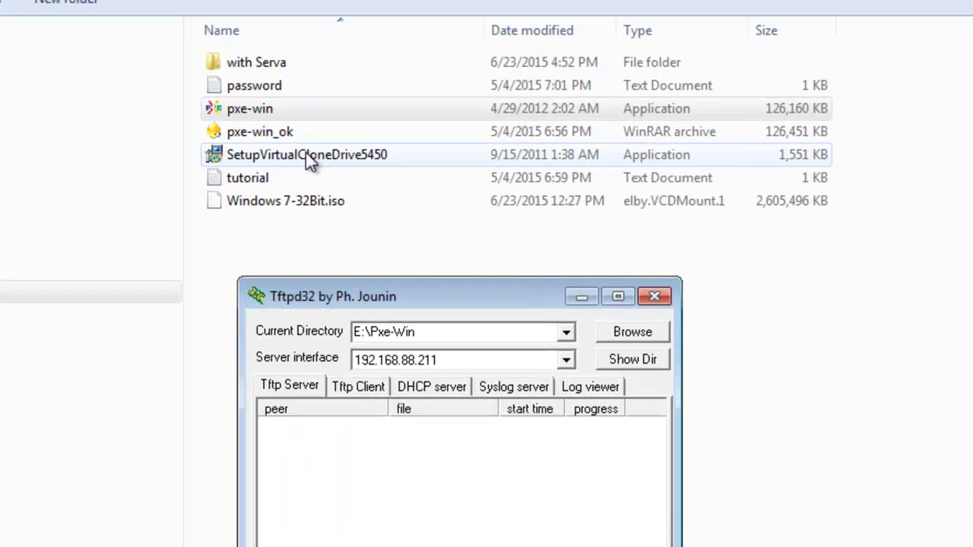
- Install VirtualCloneDrive by running SetupVirtualCloneDrive5450 with default options
left_click(308, 156)
double_click(283, 200)
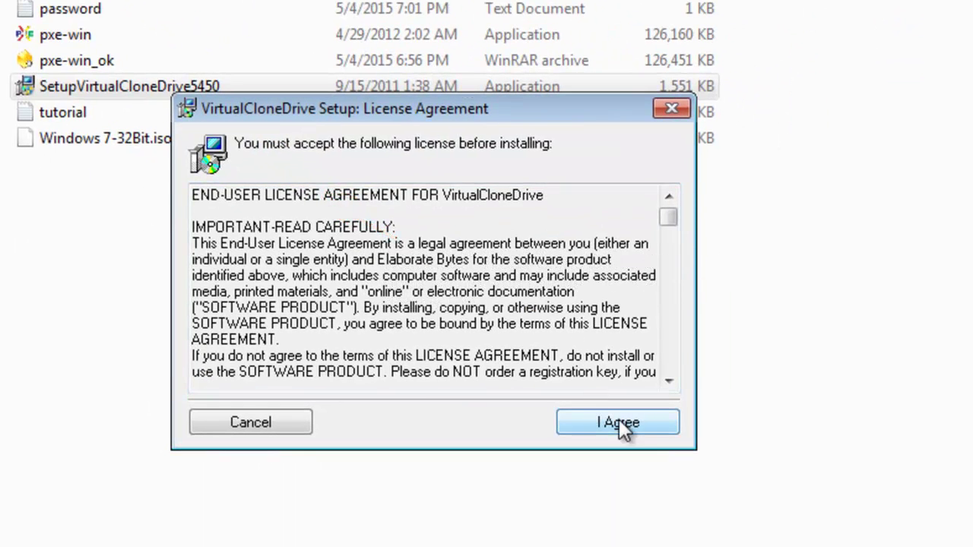
left_click(658, 426)
left_click(658, 426)
left_click(658, 426)
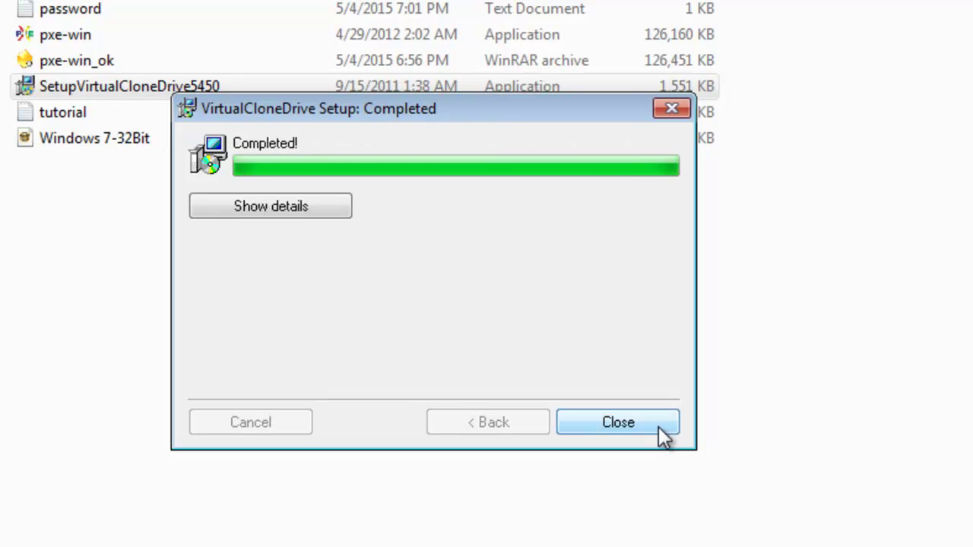
left_click(658, 426)
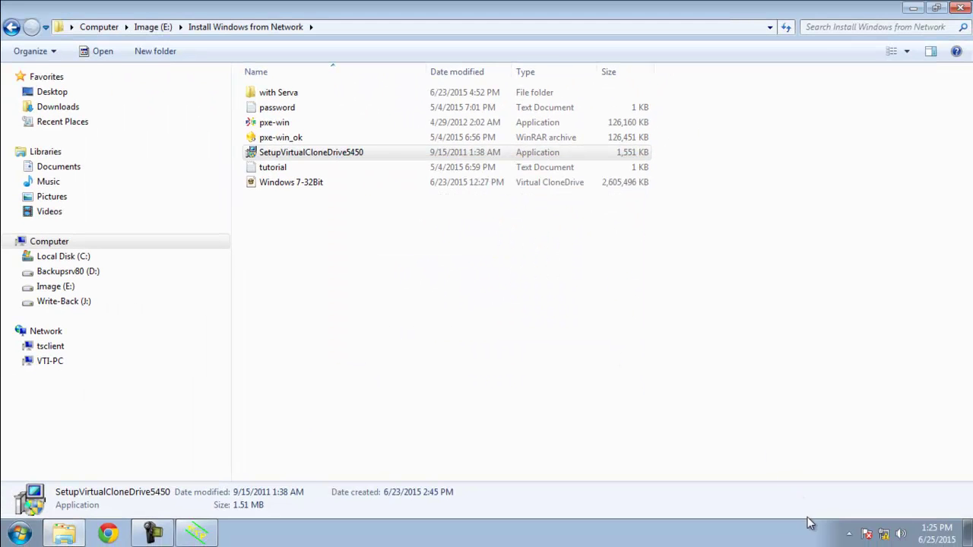
- Mount the en_windows_8_1_pro_vl_x86_dvd ISO on VirtualCloneDrive drive F:
left_click(848, 533)
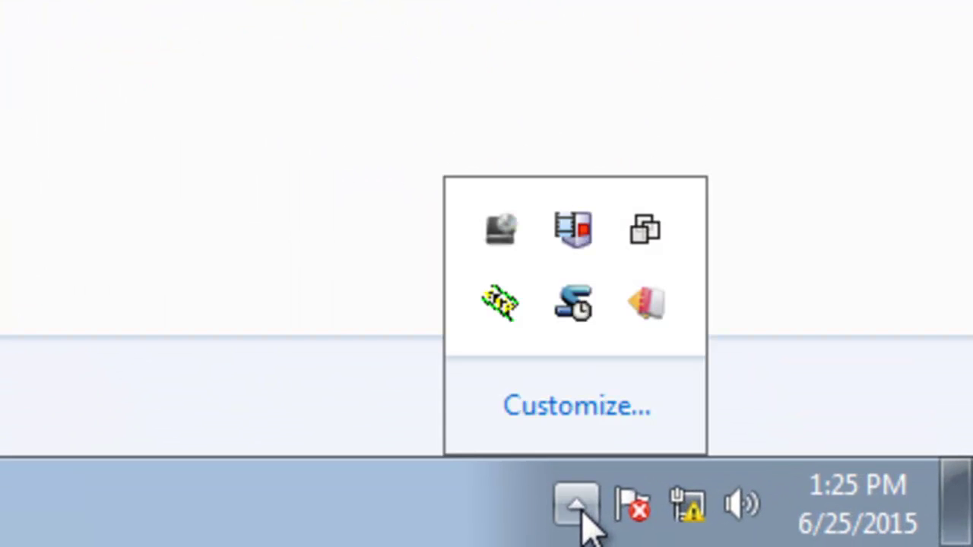
right_click(506, 228)
mouse_move(618, 384)
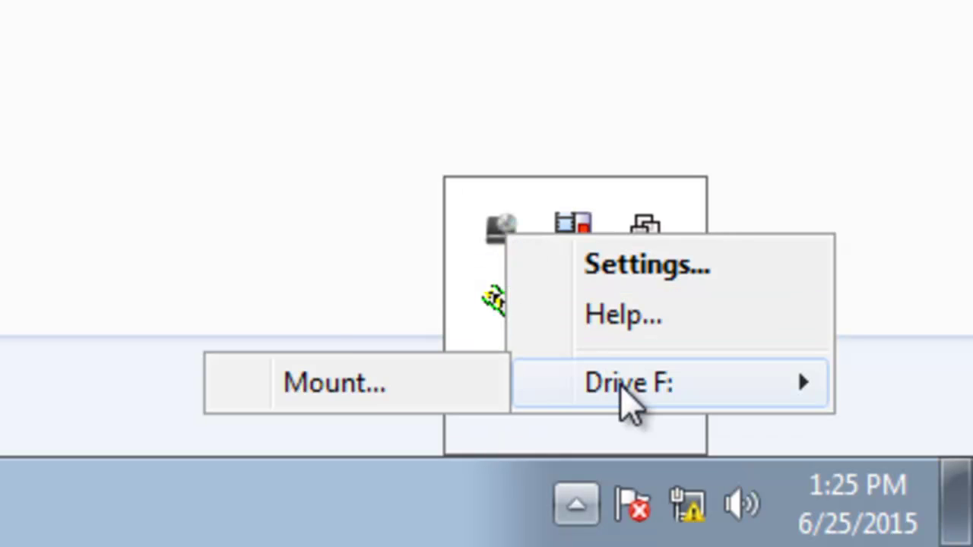
left_click(507, 382)
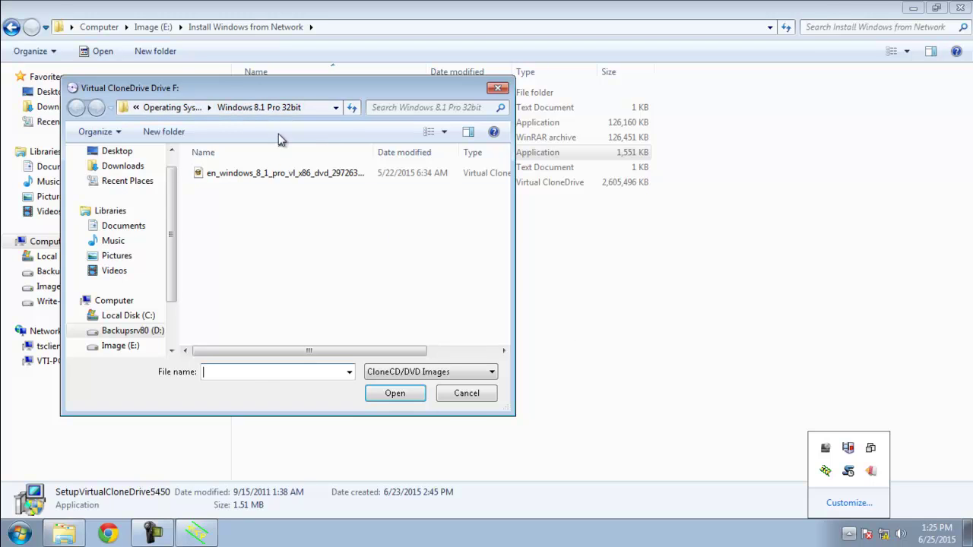
left_click(284, 177)
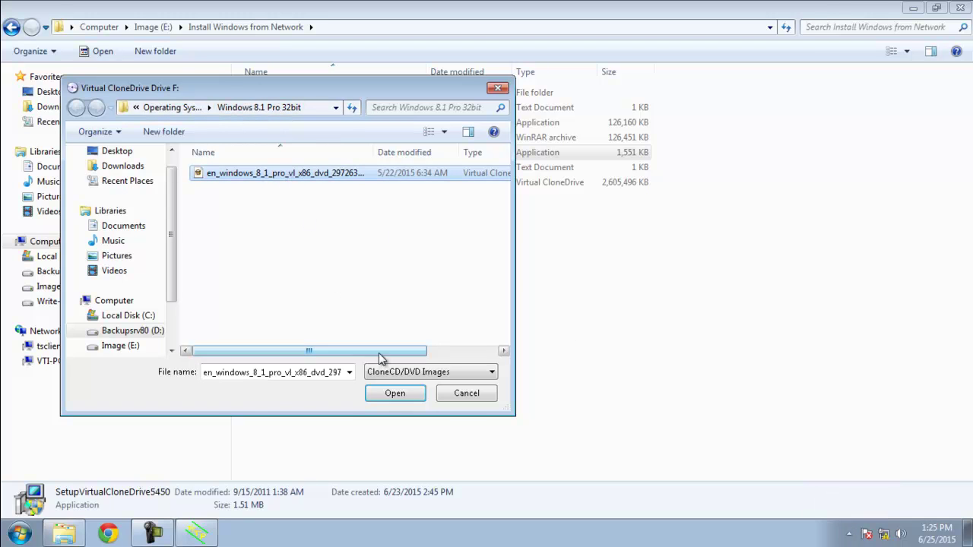
left_click(421, 395)
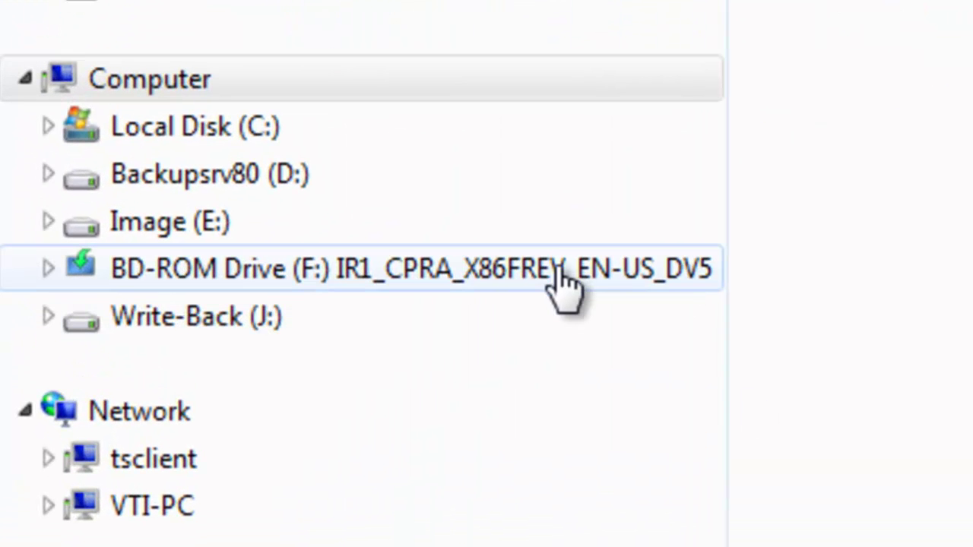
- Share BD-ROM Drive (F:) through Advanced Sharing with the share name win8
right_click(561, 270)
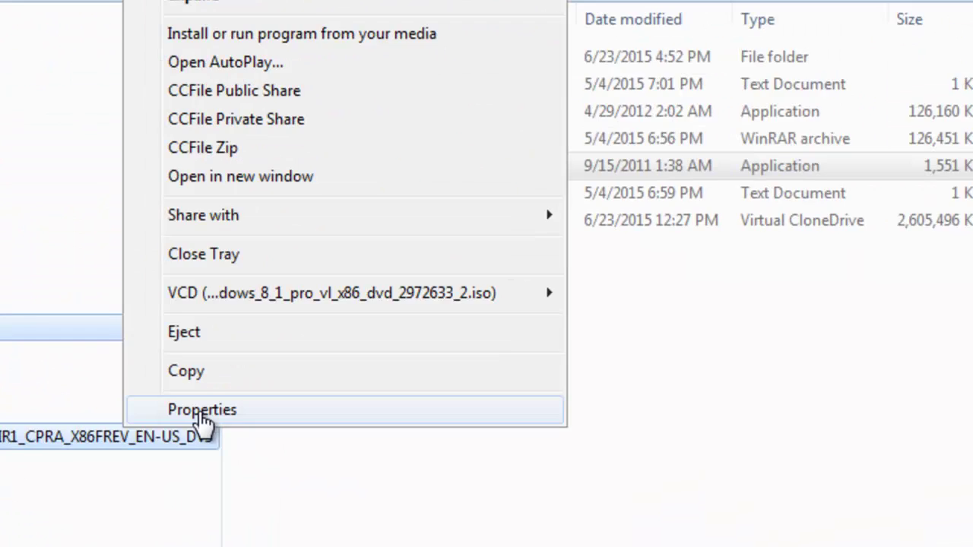
mouse_move(342, 223)
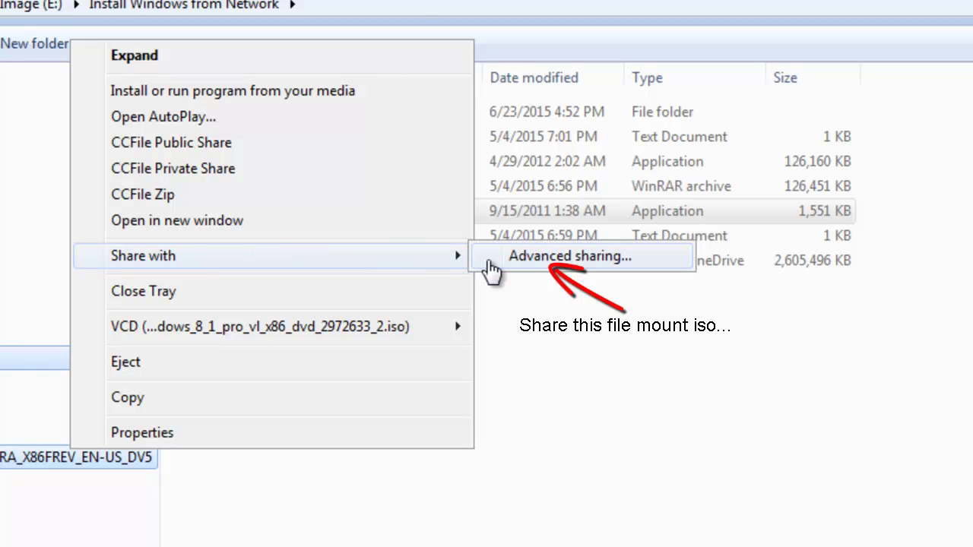
left_click(491, 262)
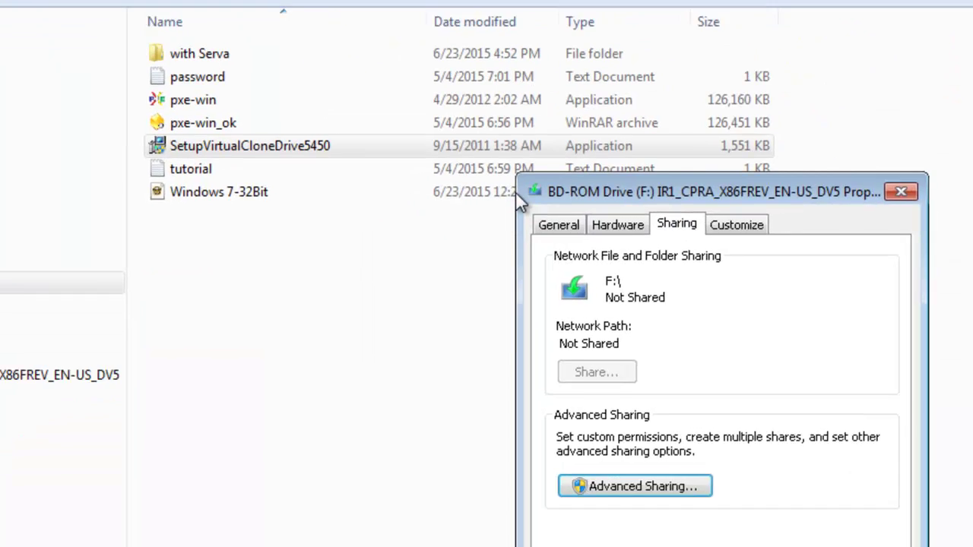
left_click(669, 486)
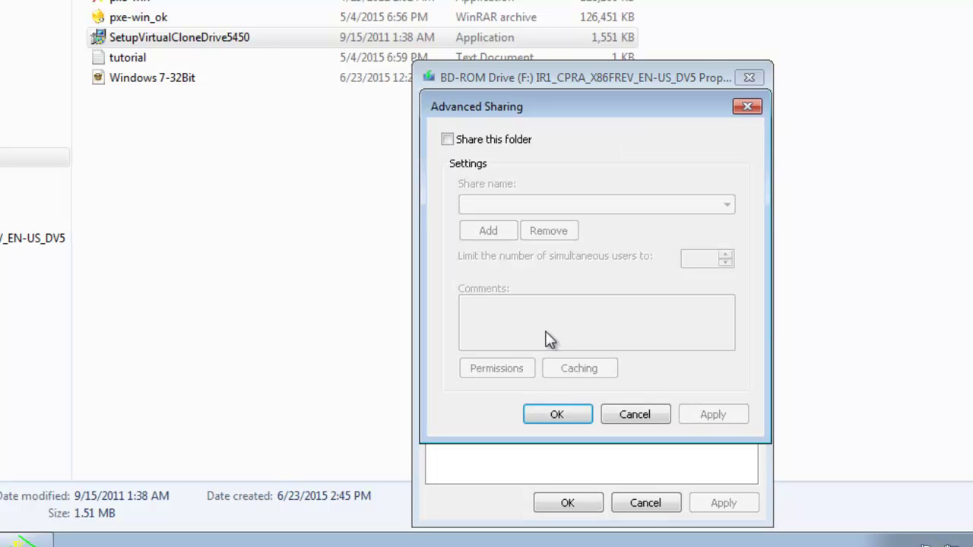
left_click(500, 142)
double_click(504, 205)
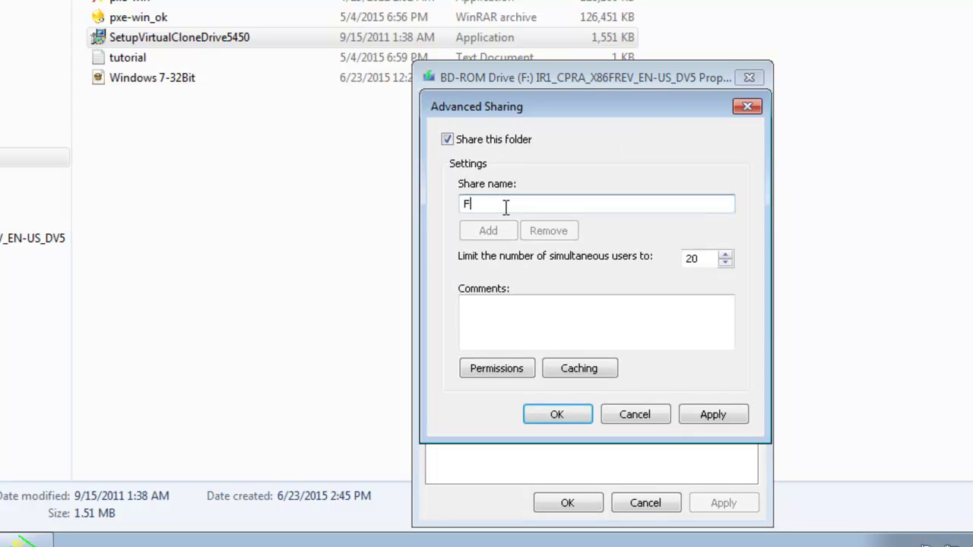
type("win8")
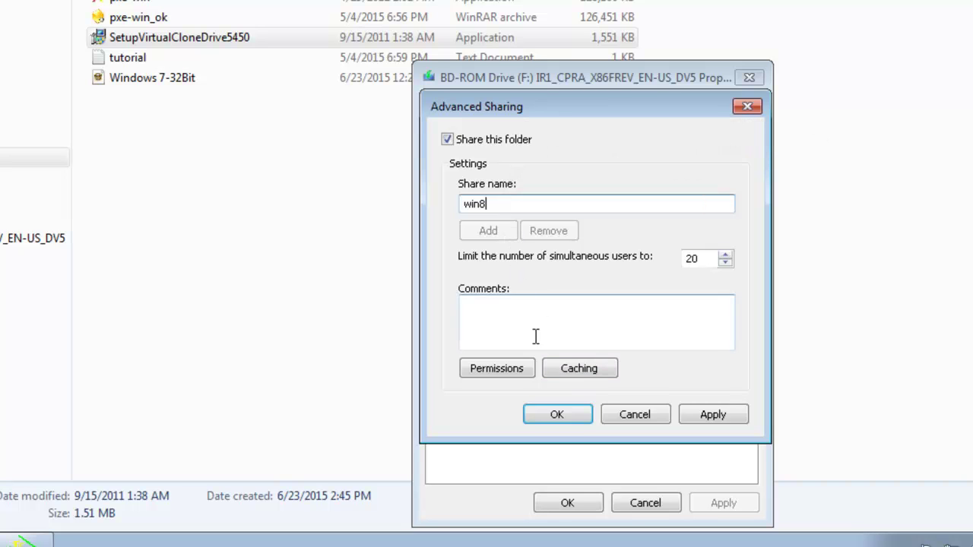
left_click(579, 416)
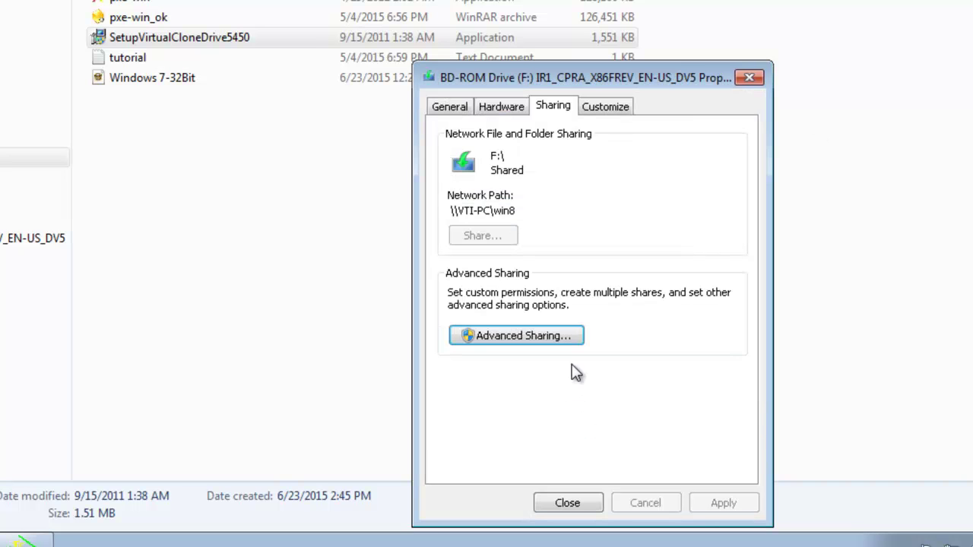
left_click(596, 505)
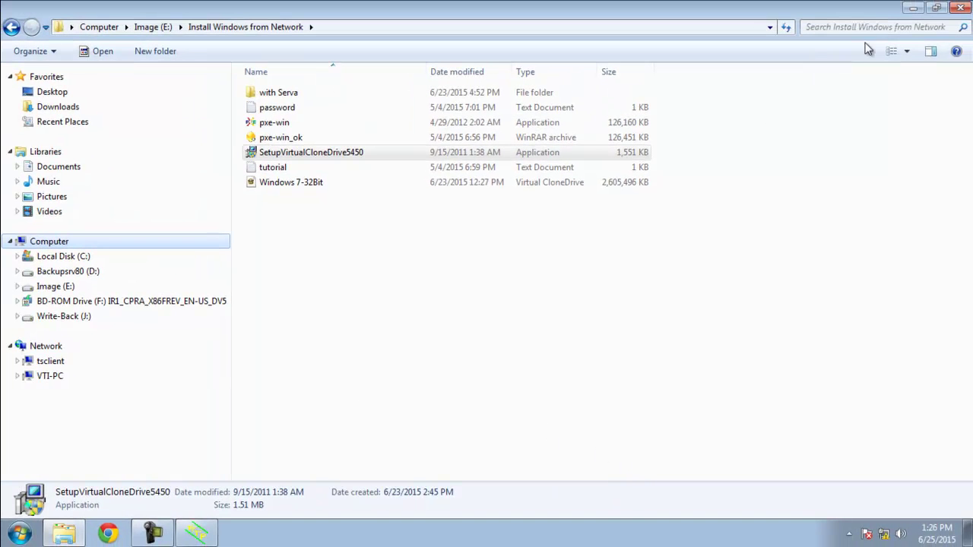
- View System properties showing computer VTI-PC on domain vm.vtilab, then close them
left_click(912, 8)
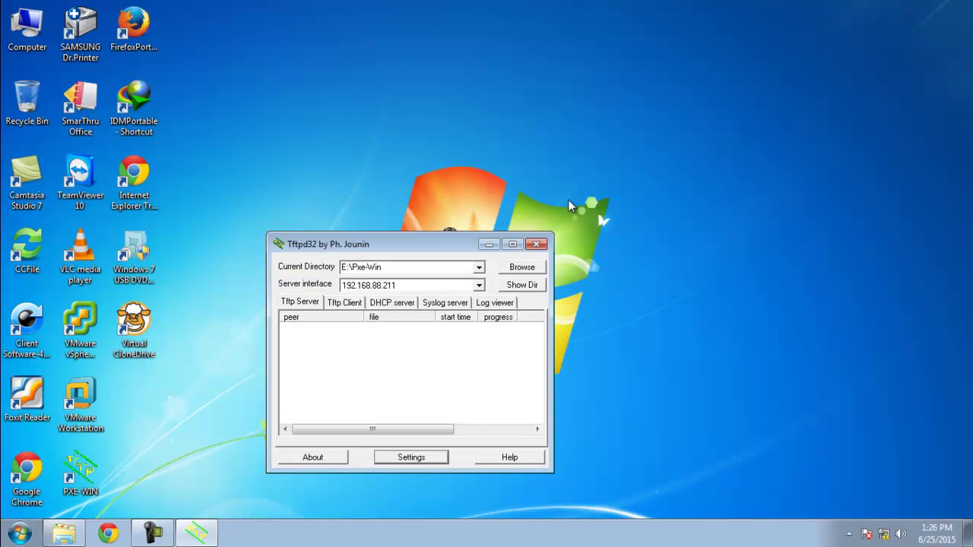
left_click(32, 532)
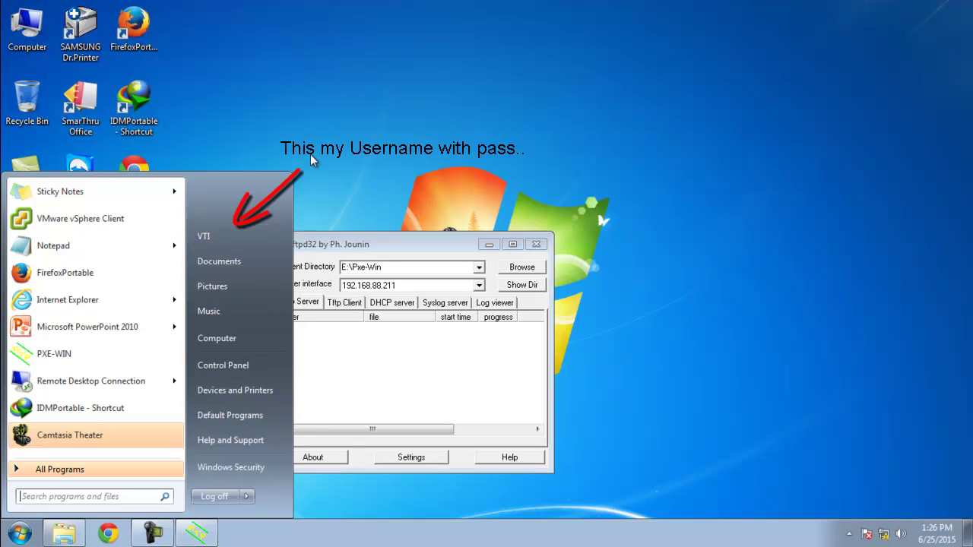
key("Escape")
right_click(11, 47)
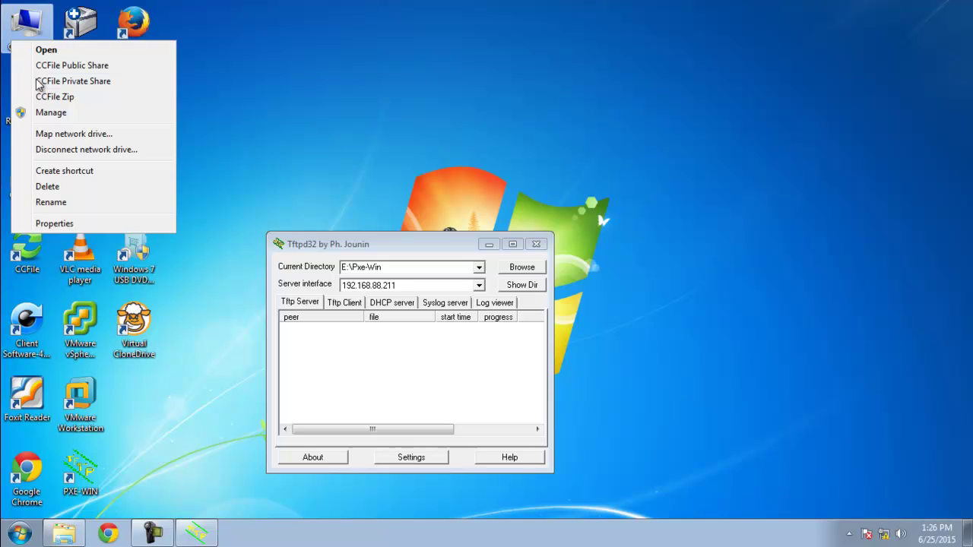
left_click(96, 228)
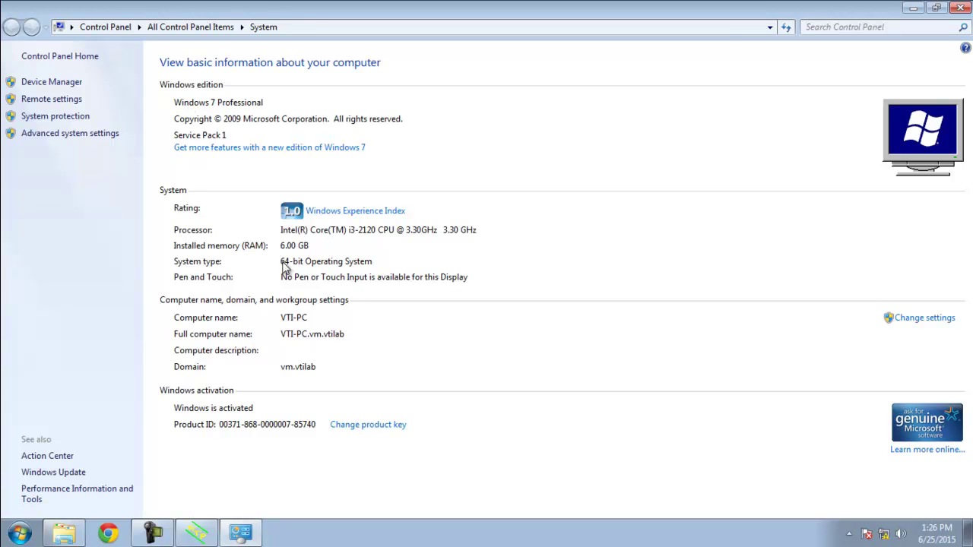
left_click(960, 9)
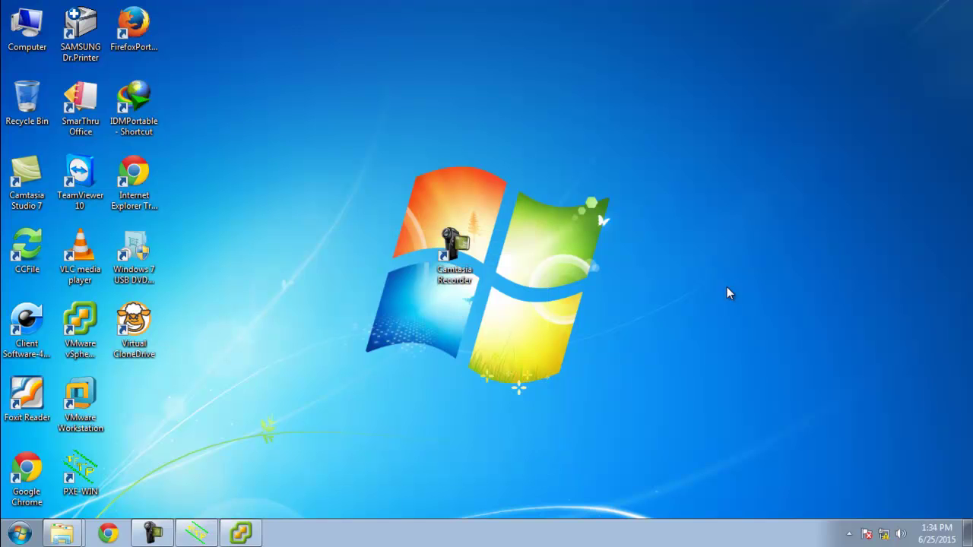
left_click(241, 533)
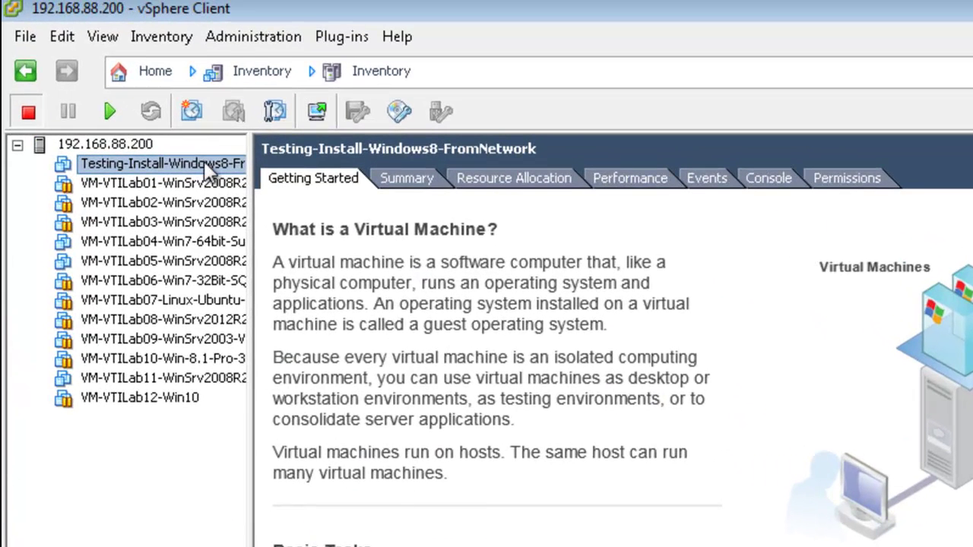
left_click_drag(250, 245, 417, 263)
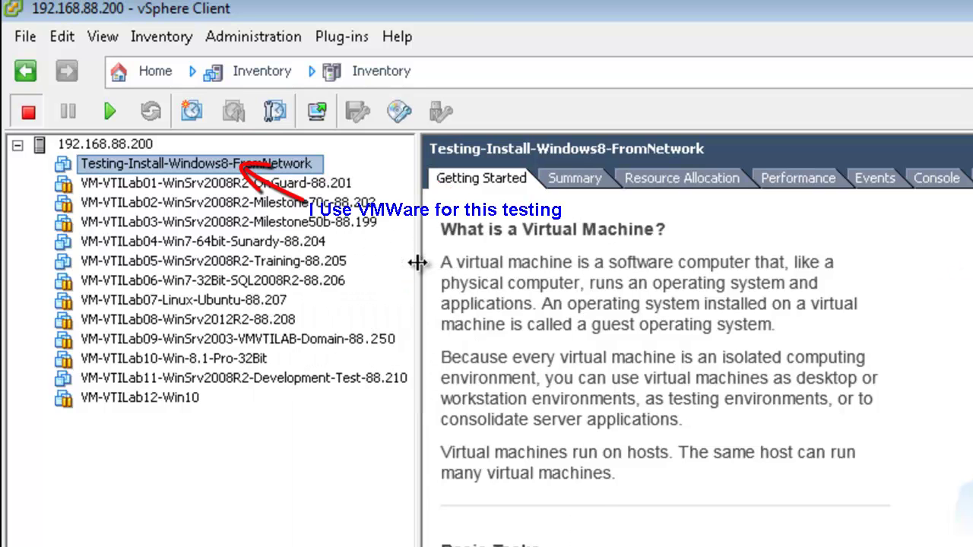
right_click(219, 172)
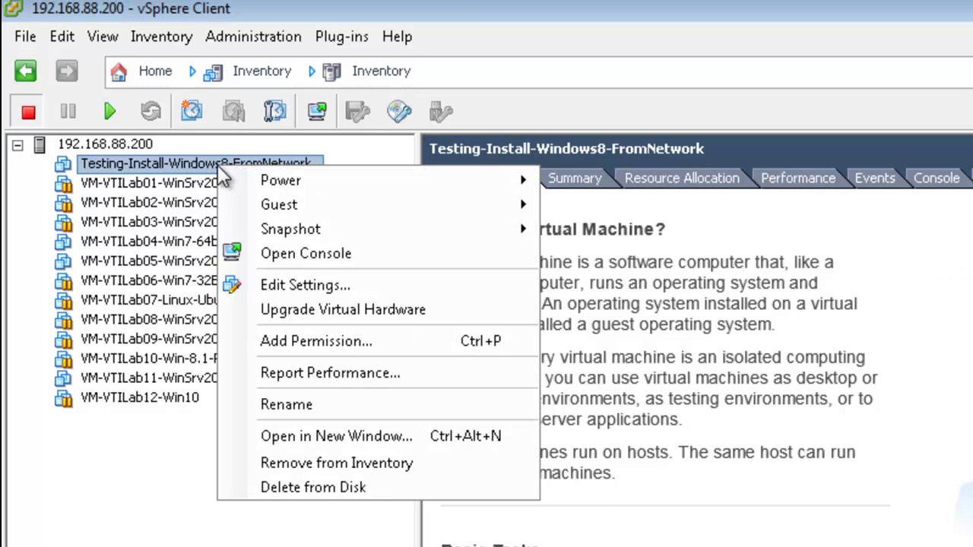
mouse_move(367, 182)
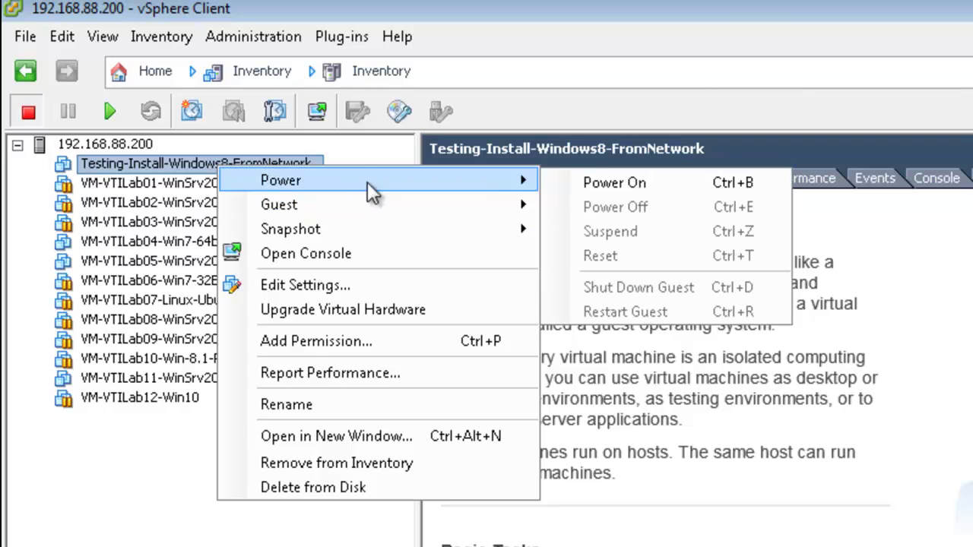
left_click(599, 183)
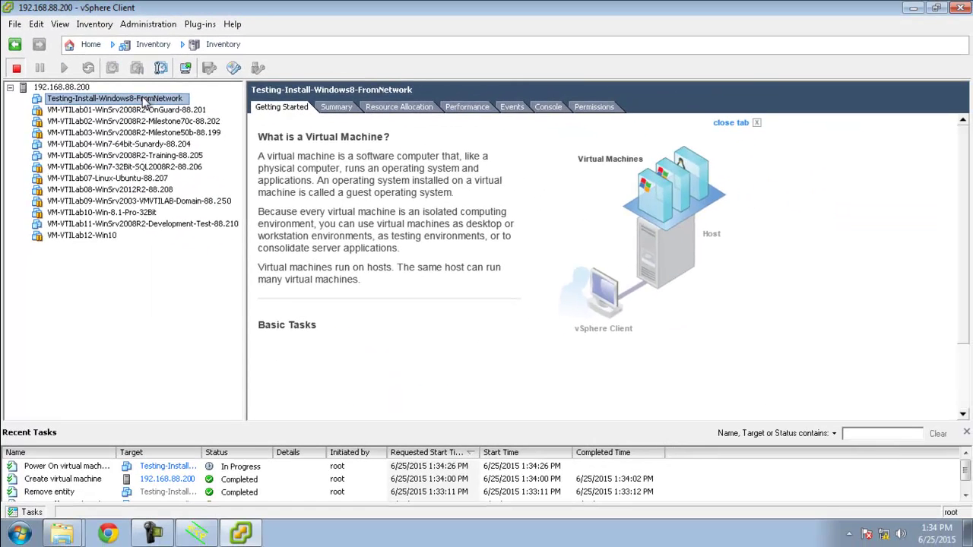
left_click(233, 24)
left_click(290, 120)
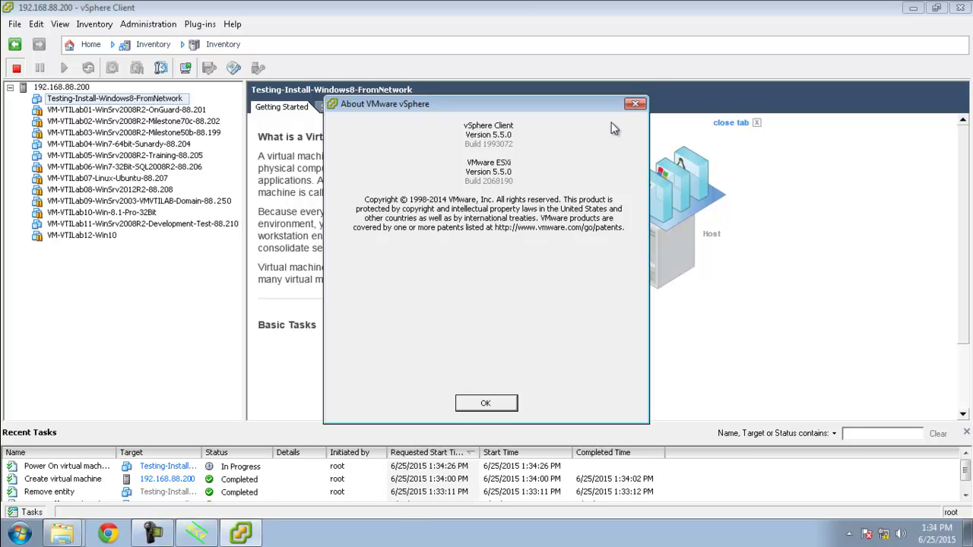
left_click(635, 104)
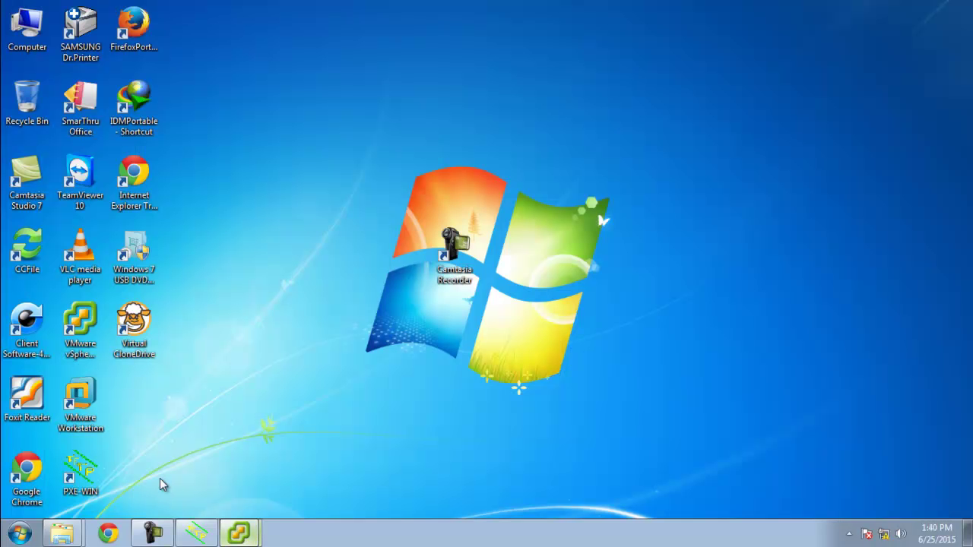
- Reset the Testing-Install-Windows8-FromNetwork VM via Power > Reset and confirm
key("super+d")
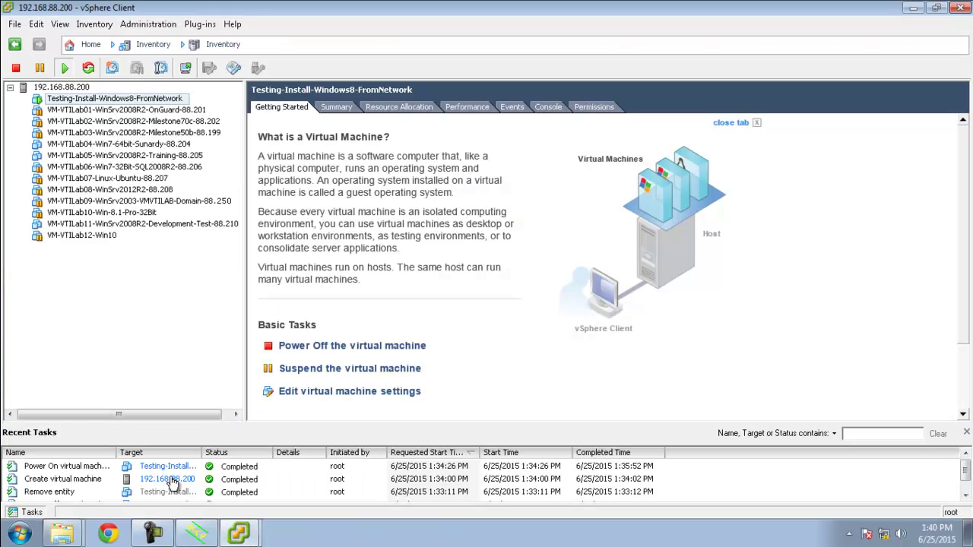
right_click(129, 103)
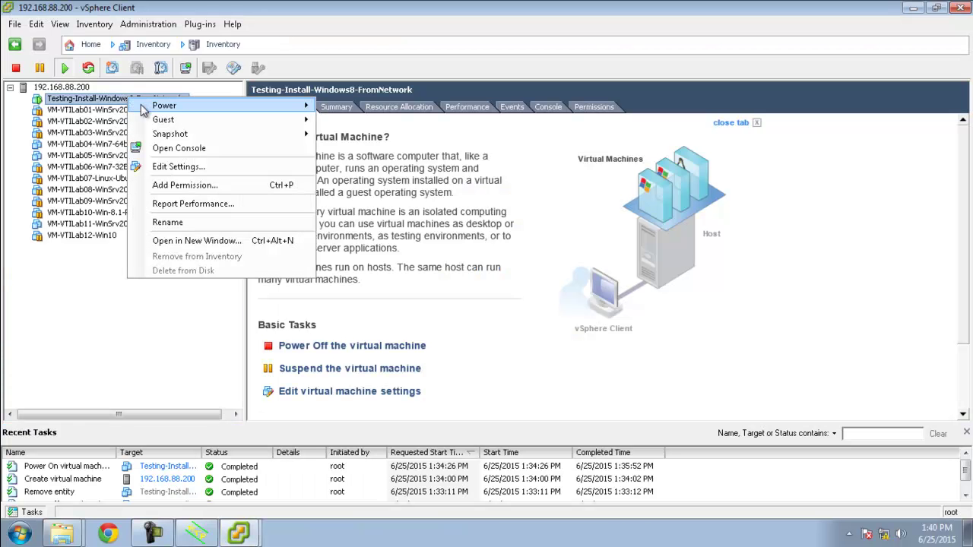
left_click(294, 507)
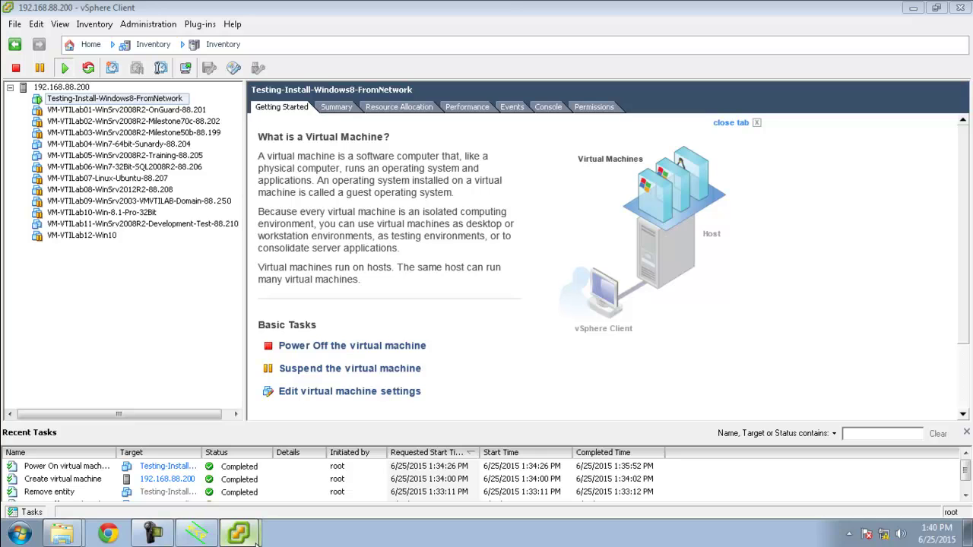
right_click(131, 98)
mouse_move(285, 107)
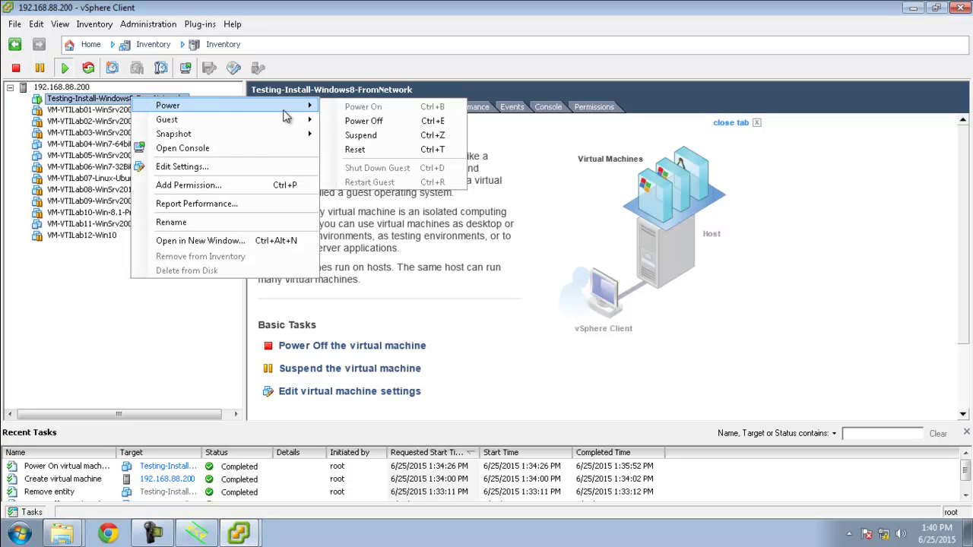
left_click(366, 147)
left_click(549, 313)
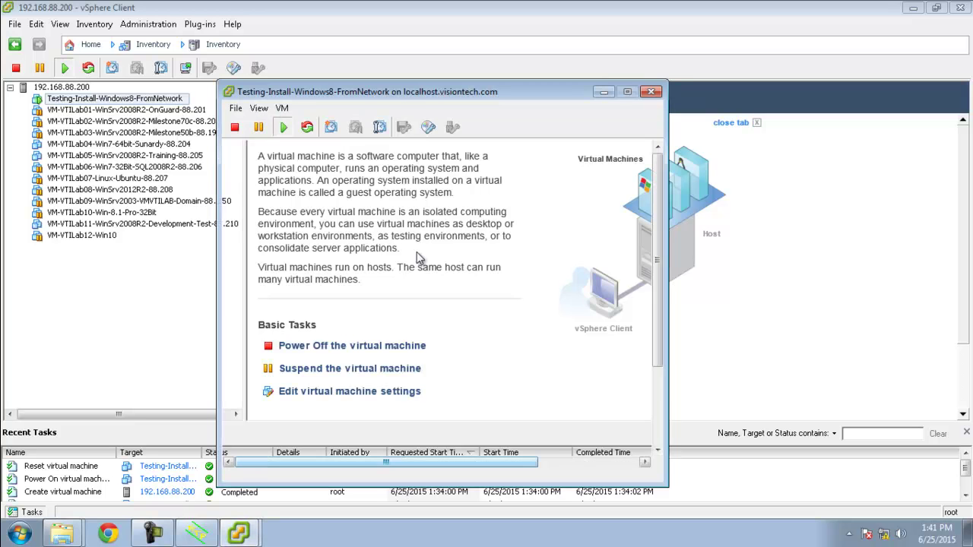
- Reposition the VM console window, check its View menu, and return to the inventory
left_click_drag(390, 91, 408, 64)
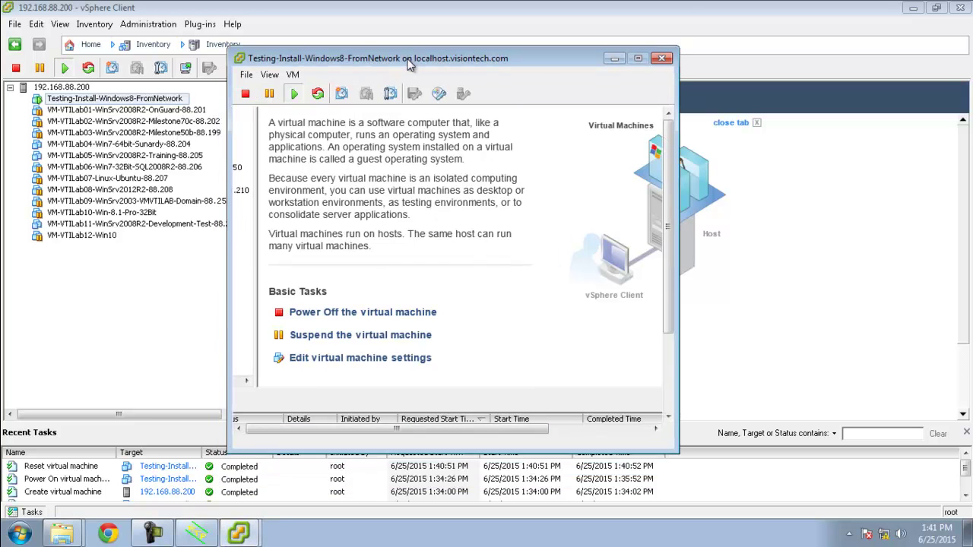
left_click(251, 55)
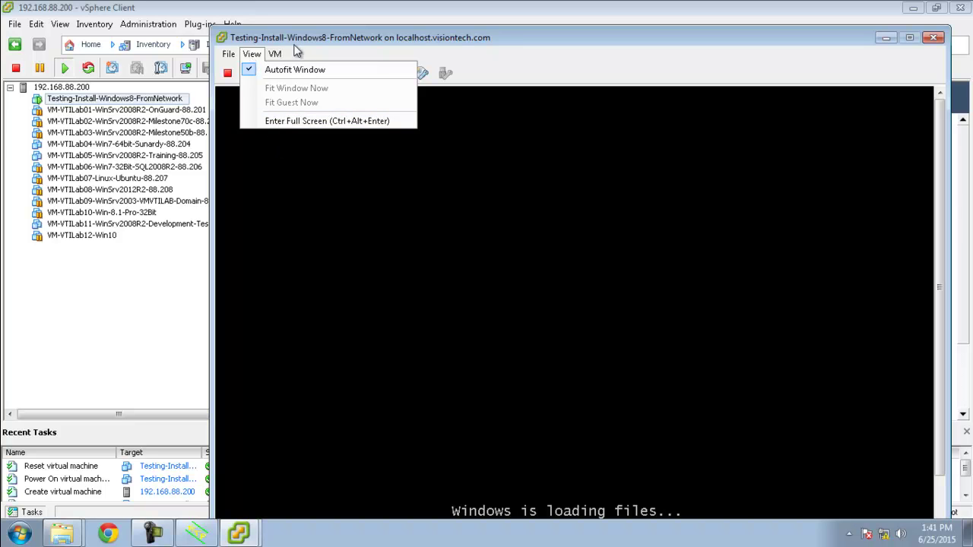
left_click(301, 38)
left_click_drag(300, 38, 317, 29)
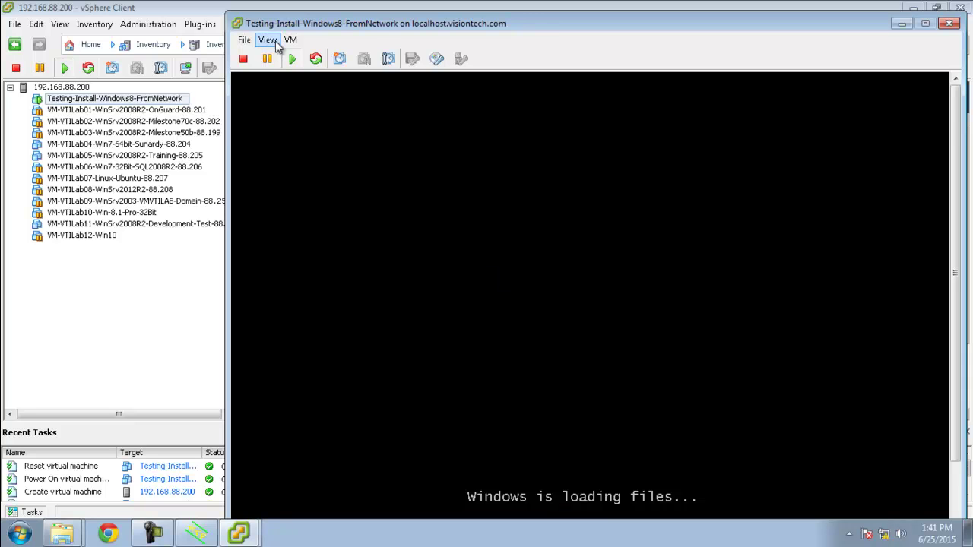
left_click(85, 102)
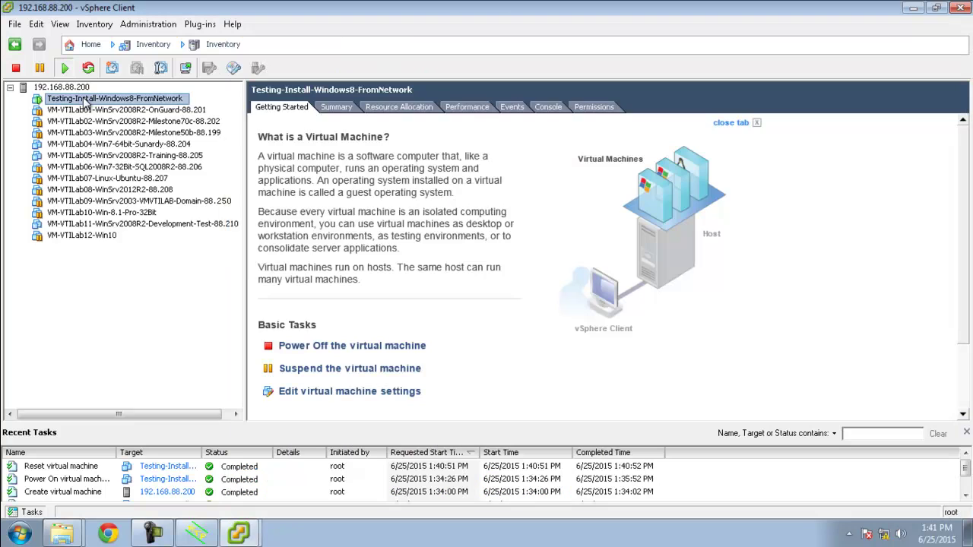
- Reset the VM a second time and bring its console forward
right_click(85, 100)
mouse_move(235, 111)
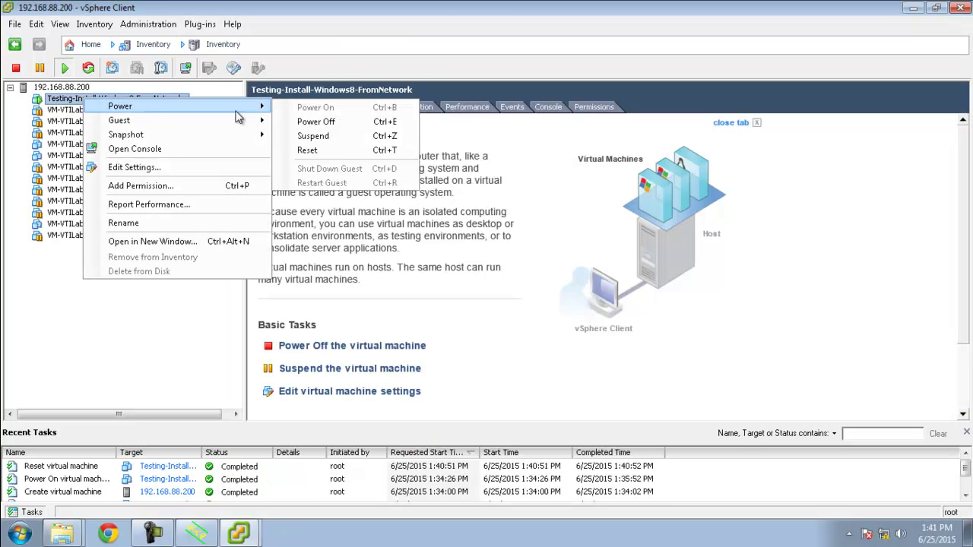
left_click(322, 152)
left_click(564, 310)
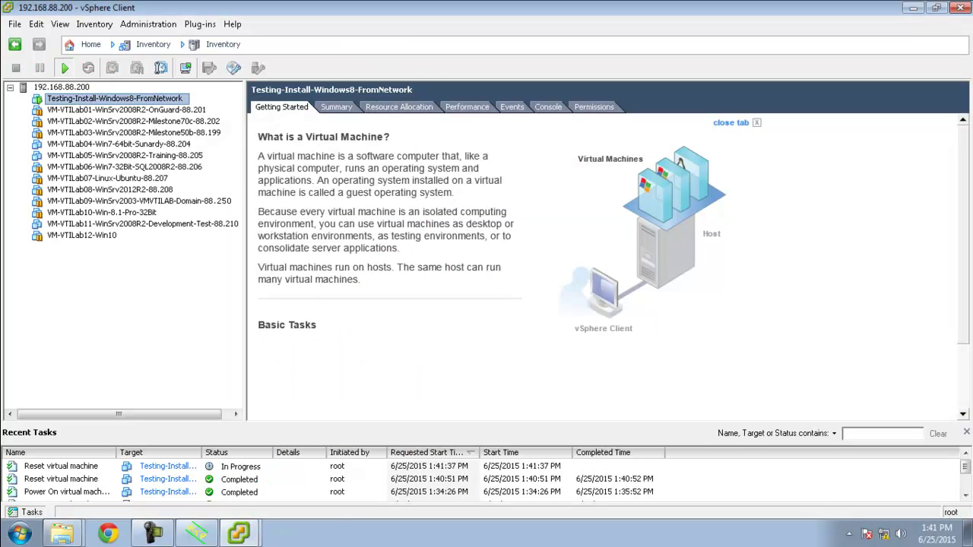
left_click(240, 534)
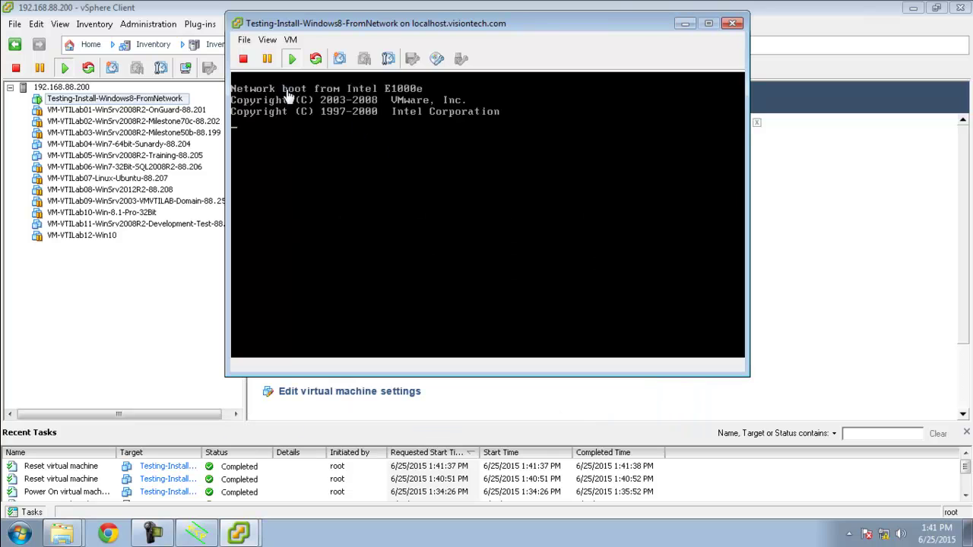
- Toggle the console full screen and back, then move and enlarge its window
left_click(266, 41)
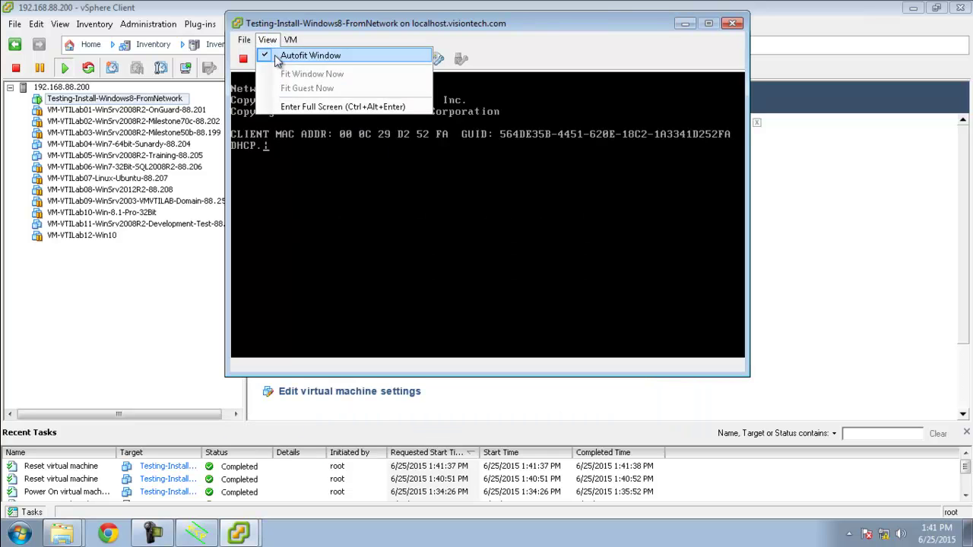
left_click(312, 106)
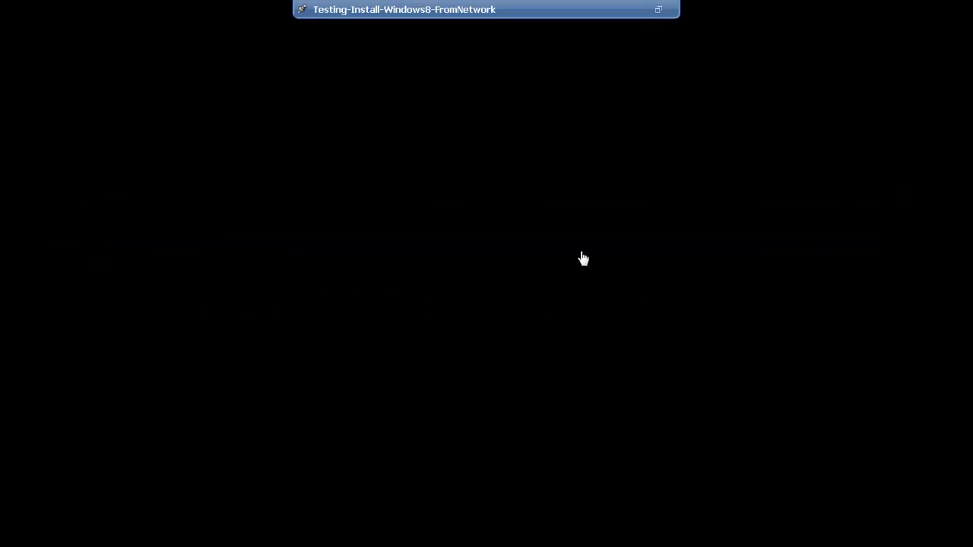
key("ctrl+alt+Return")
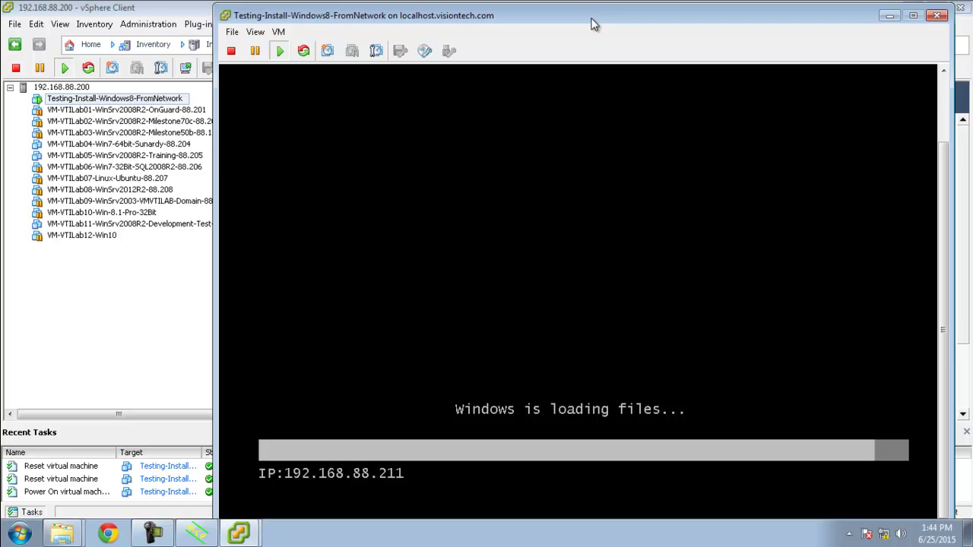
left_click_drag(595, 23, 586, 21)
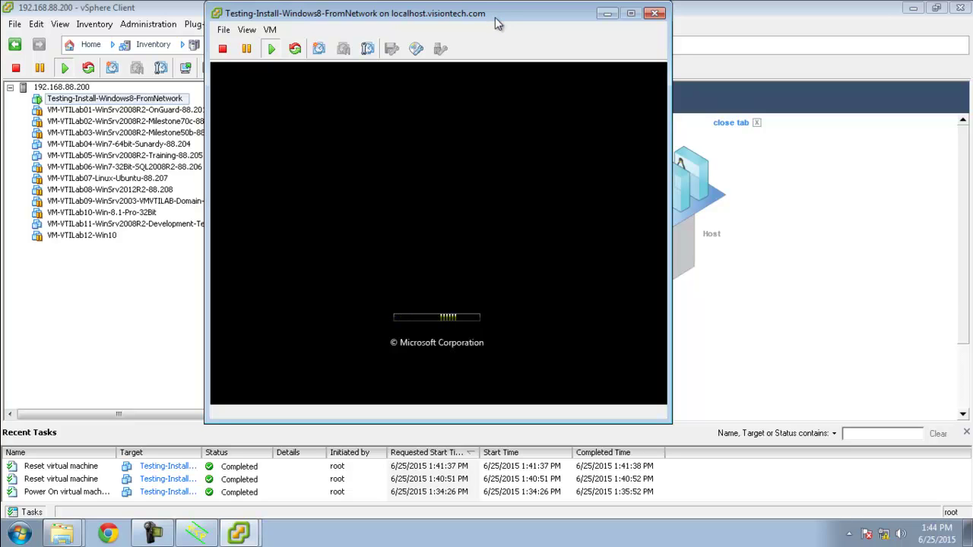
left_click_drag(478, 16, 437, 26)
left_click_drag(690, 467, 959, 538)
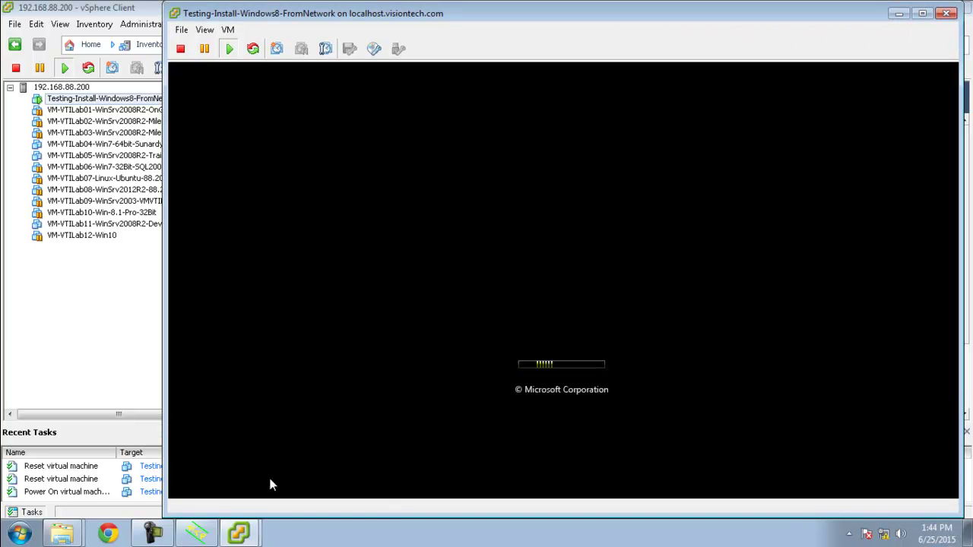
left_click_drag(68, 513, 9, 529)
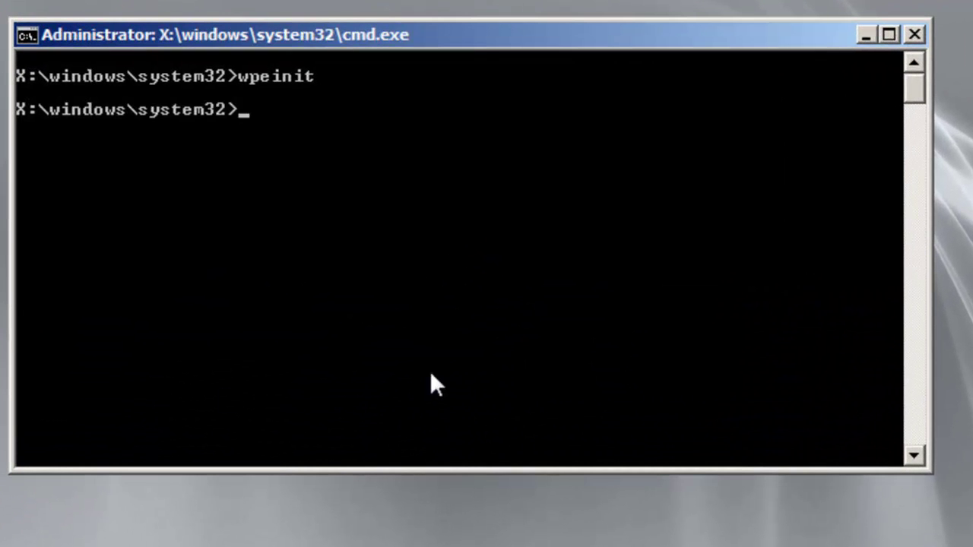
- Run ver and ipconfig in WinPE, showing version 6.1.7600 and address 192.168.88.100
type("er")
key("Return")
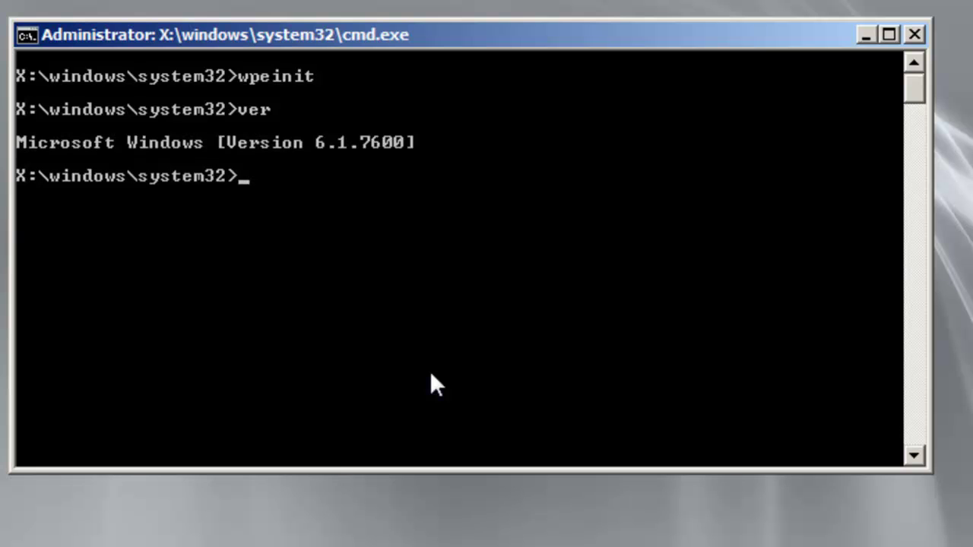
type("ipconfig")
key("Return")
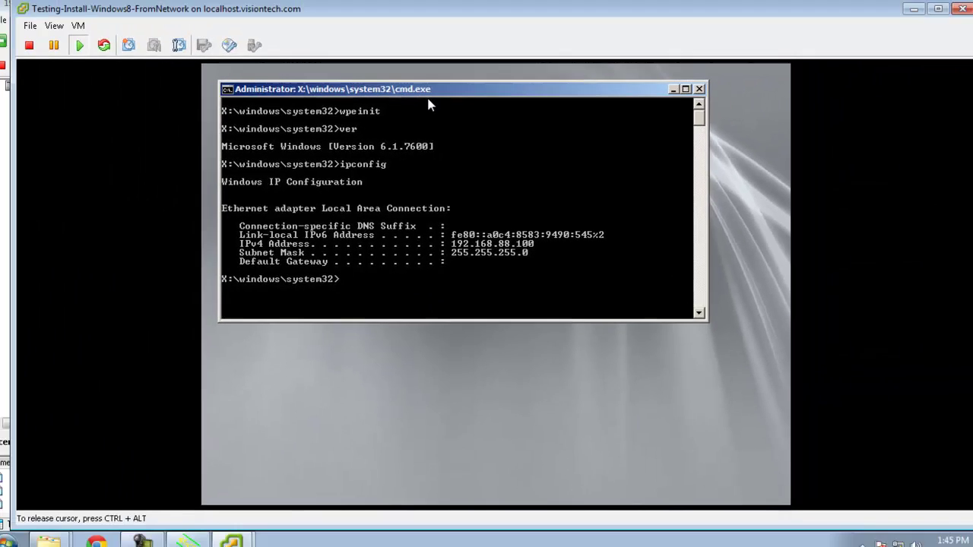
- Select the 192.168.88.100 lease in Tftpd32's DHCP server tab beside the VM's ipconfig output
left_click(196, 534)
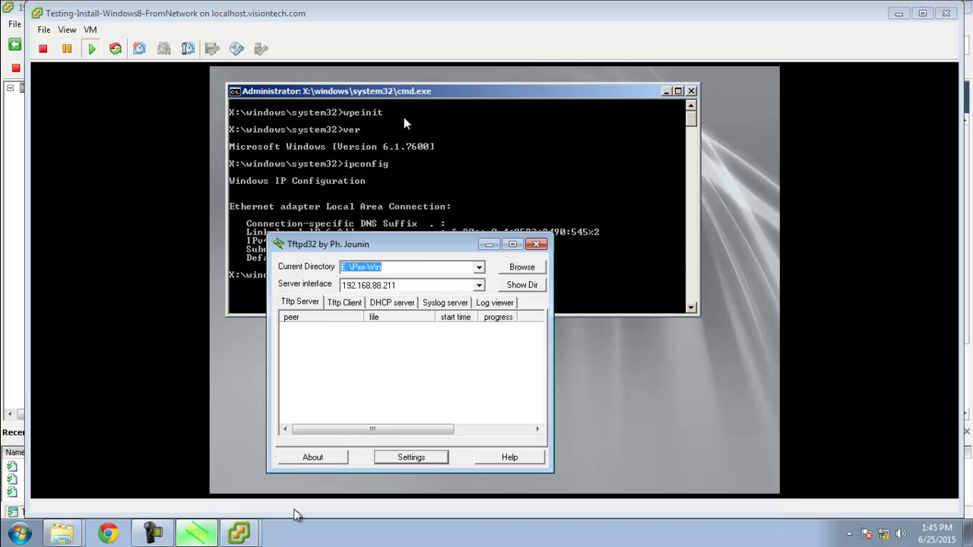
left_click(396, 302)
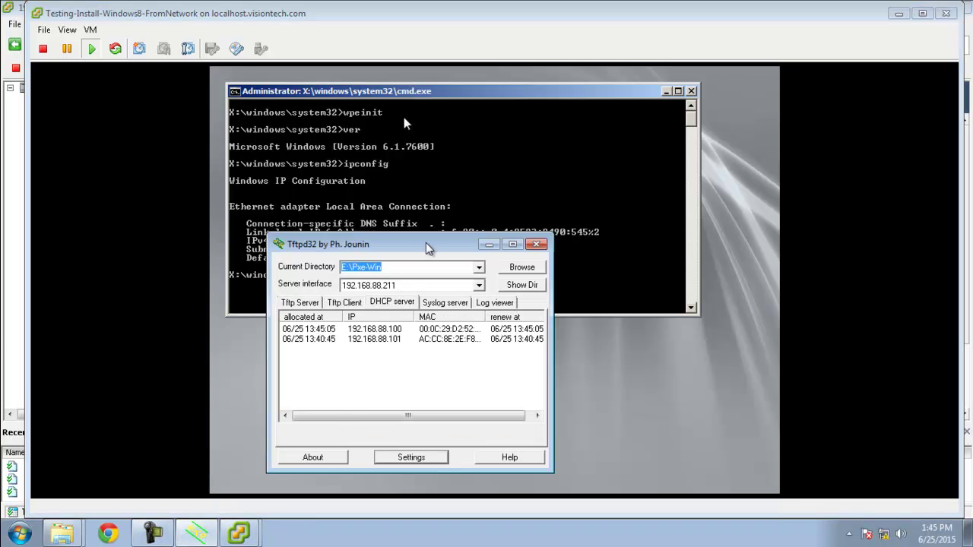
left_click_drag(655, 237, 766, 196)
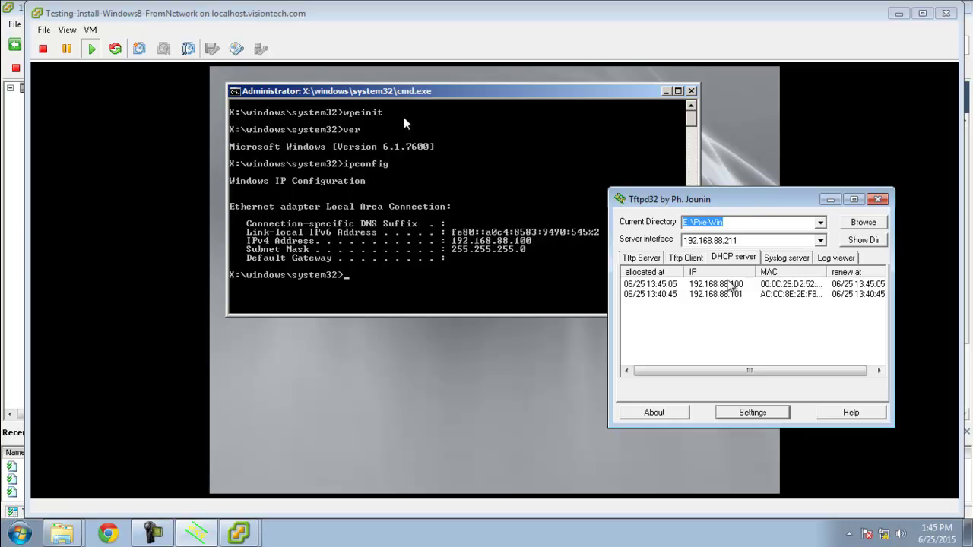
left_click(734, 285)
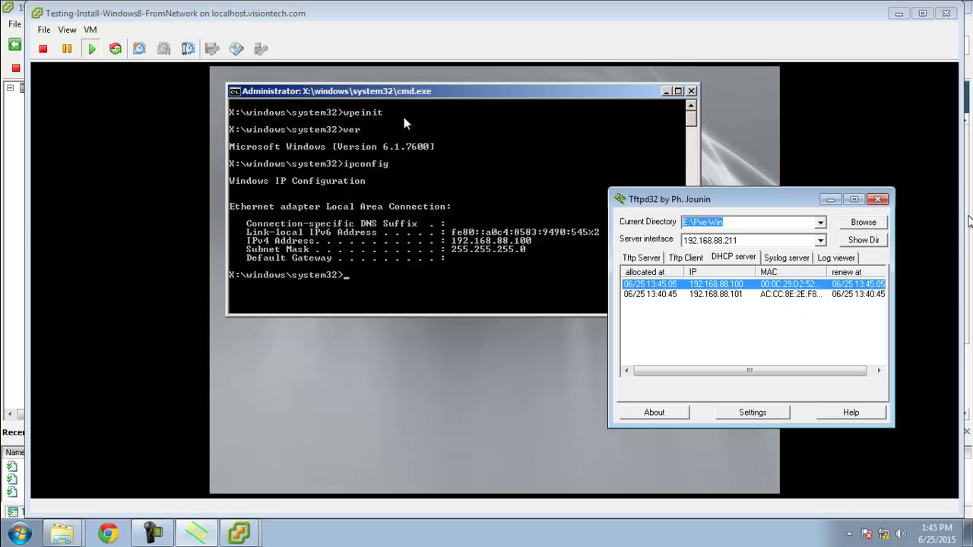
left_click(962, 222)
left_click_drag(787, 235, 743, 245)
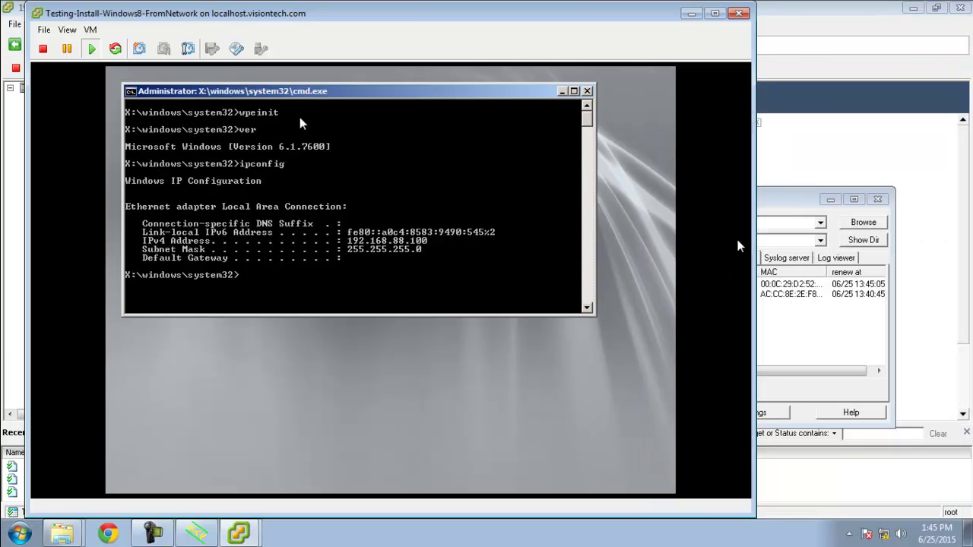
- Launch NUG and enter server 192.168.88.211, share win8, the username and the account password
left_click(792, 215)
left_click_drag(772, 203, 739, 190)
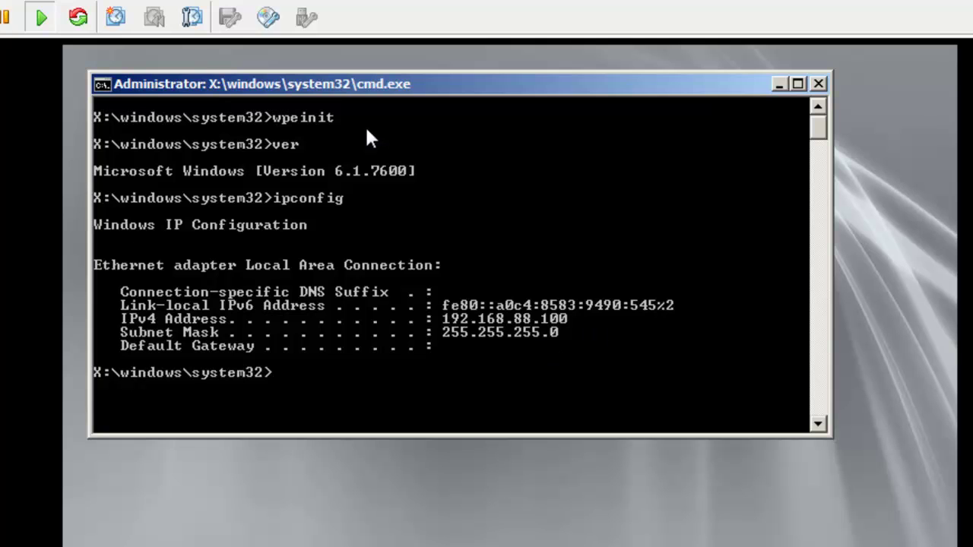
key("Return")
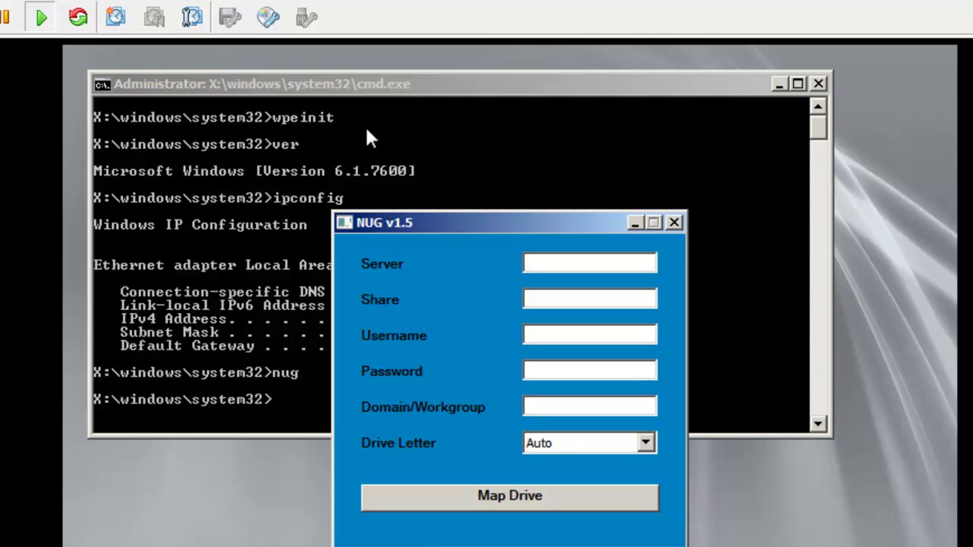
type("192.16")
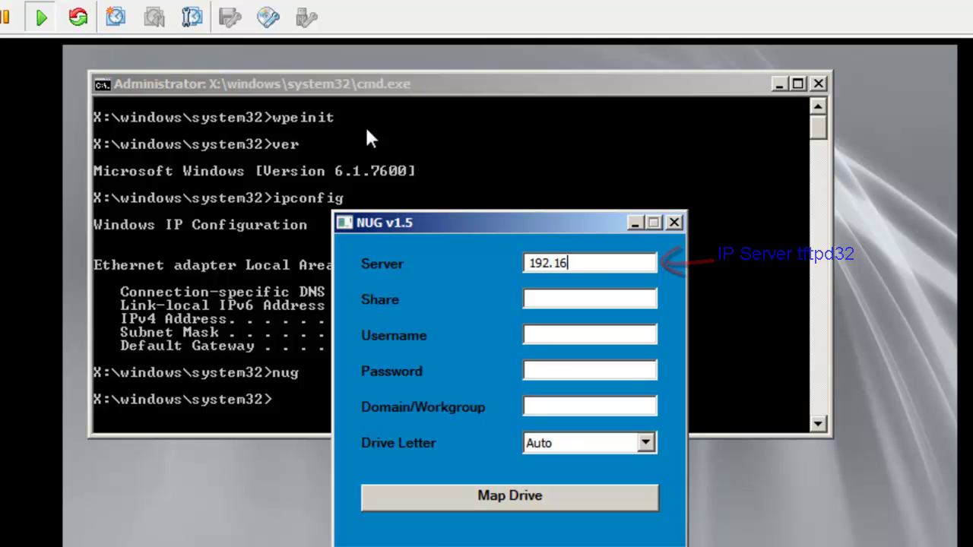
type("8.88.211")
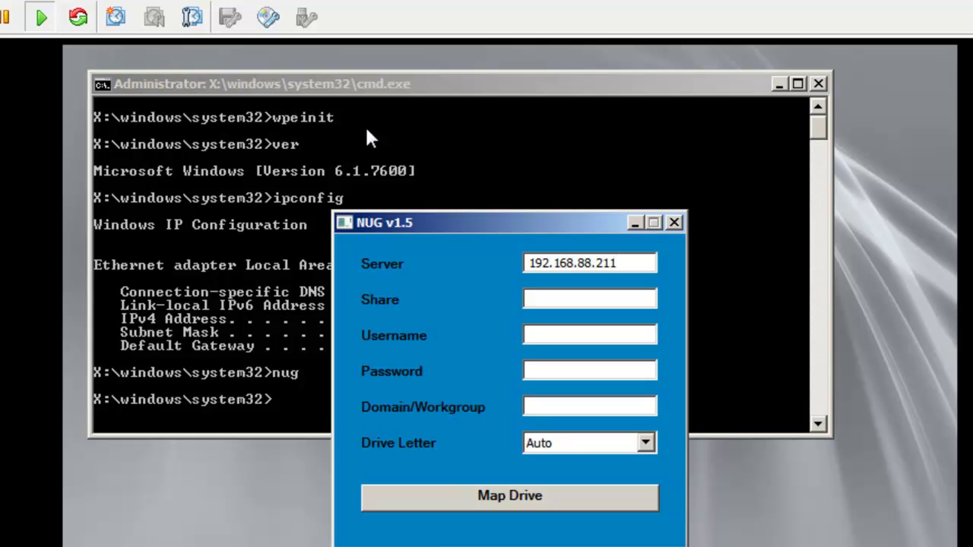
type("win8vti")
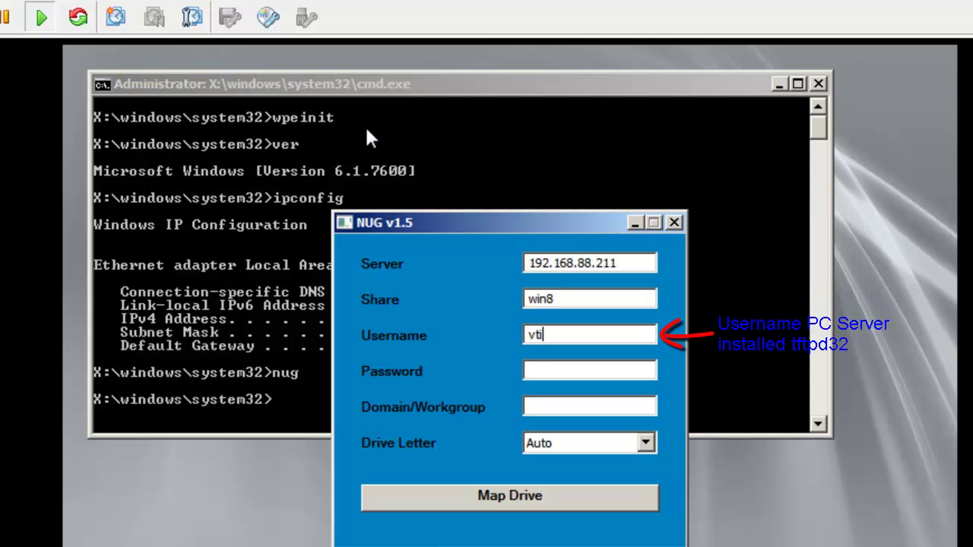
key("Tab")
type("v*******")
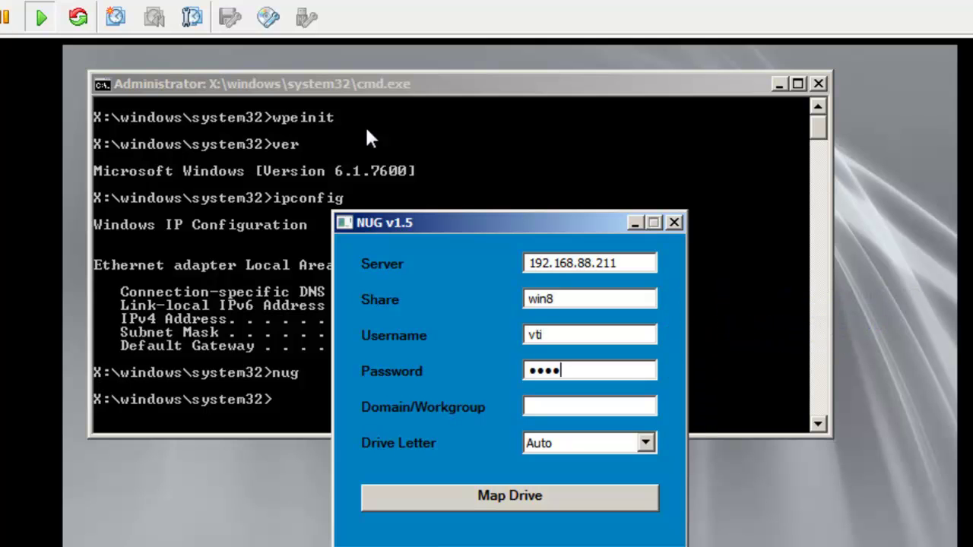
- Set domain 192.168.88.211, map the share to drive Z:, and confirm the success message
key("Tab")
type("1")
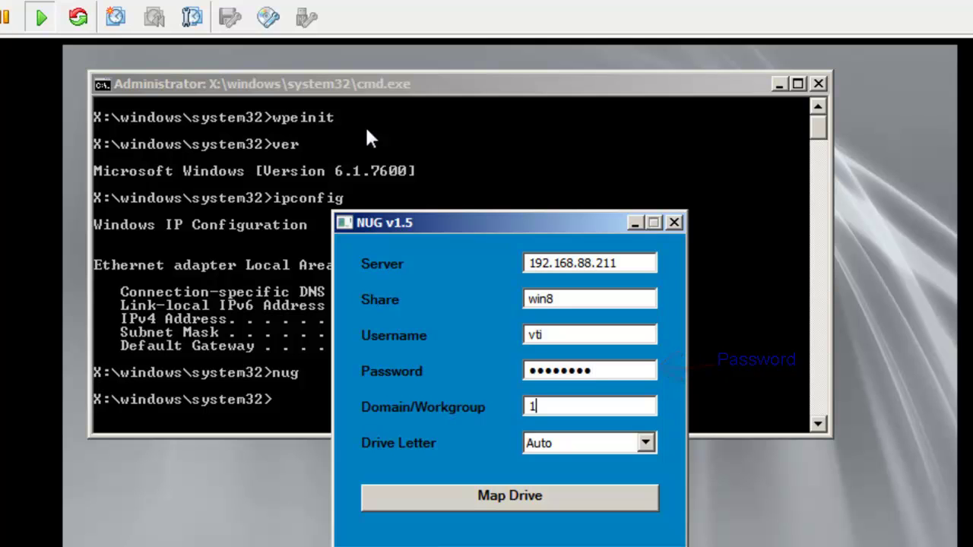
type("92.168.88")
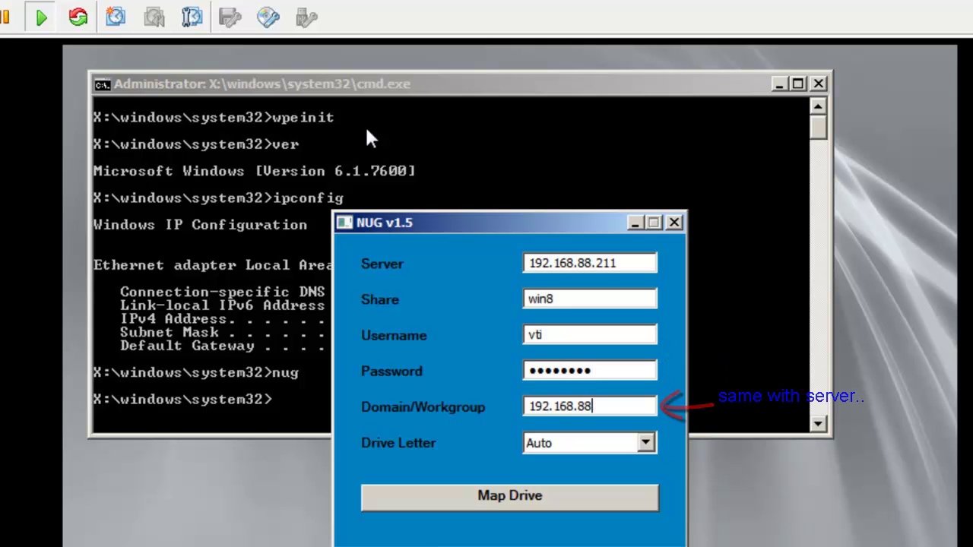
type(".211")
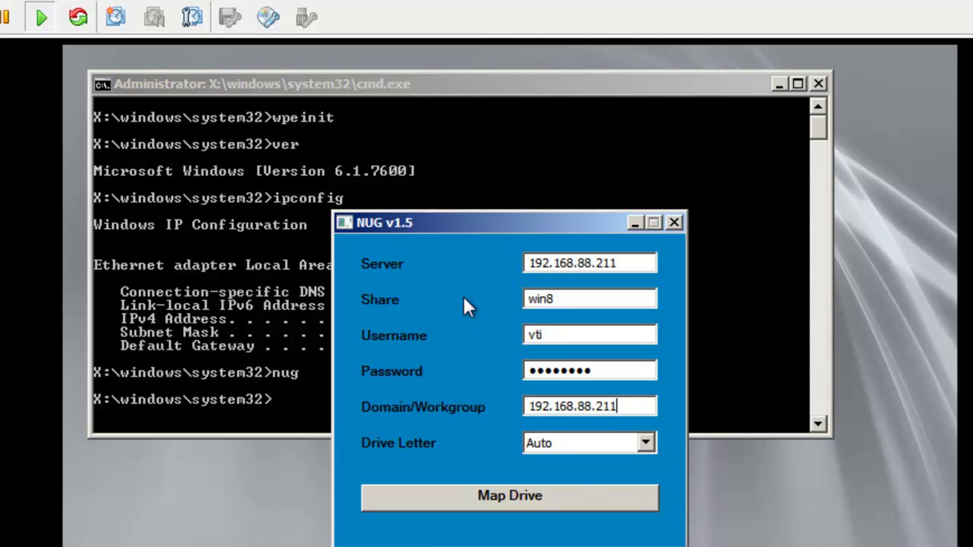
left_click(645, 443)
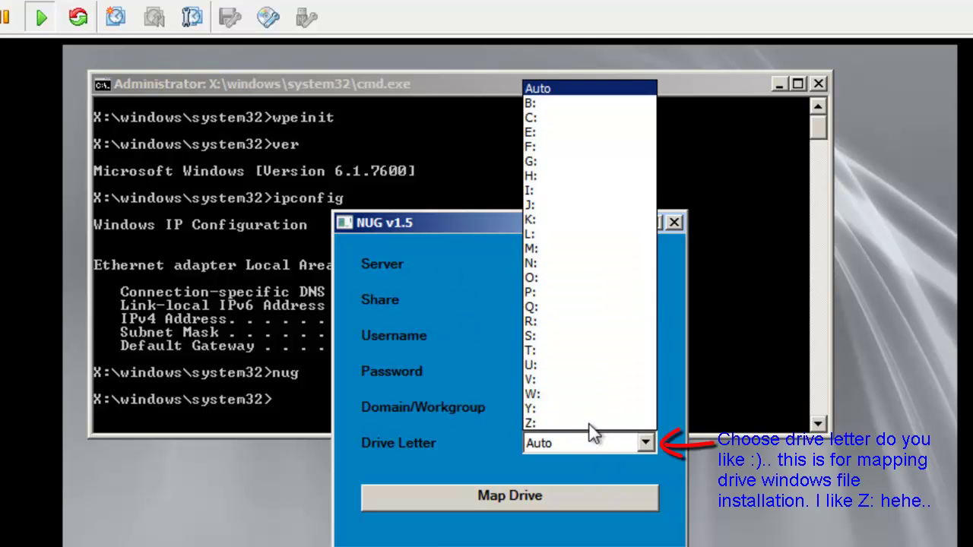
left_click(584, 420)
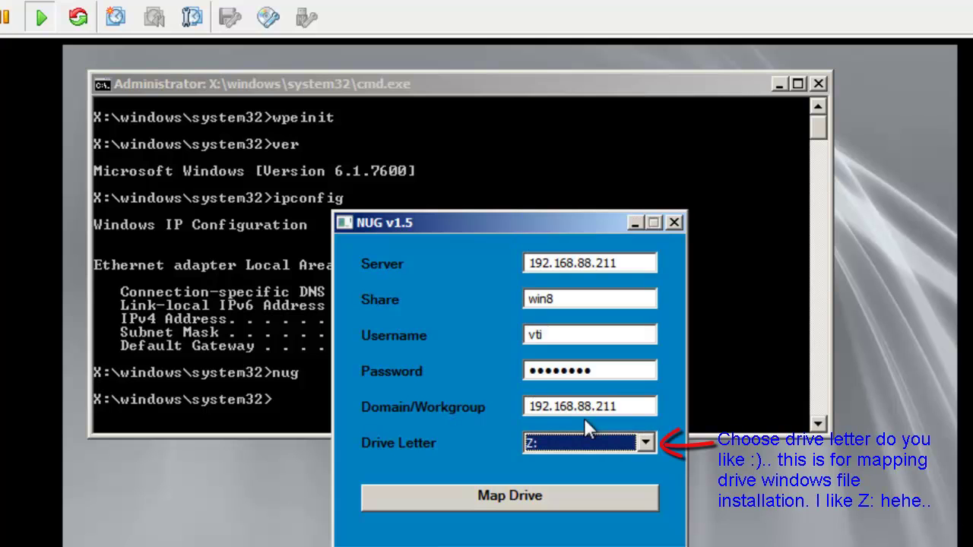
left_click(572, 498)
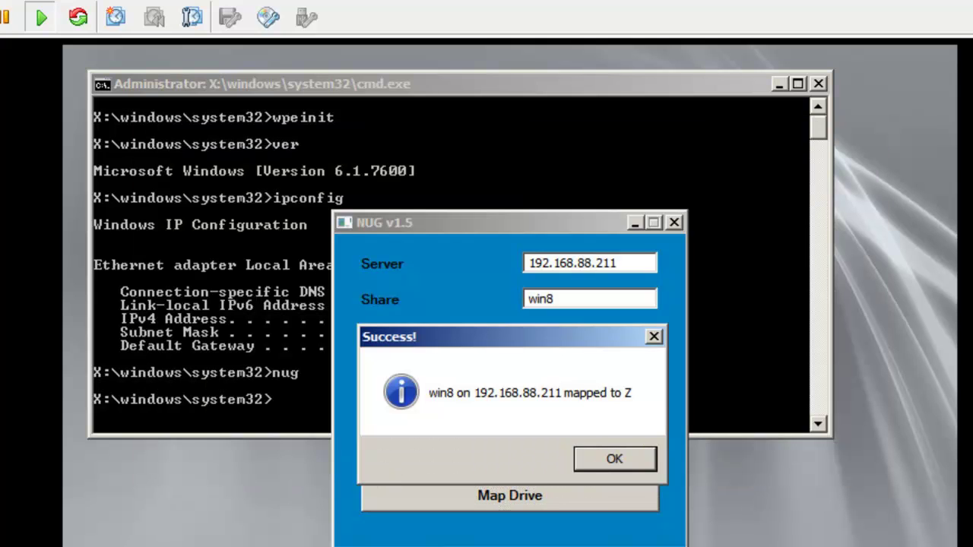
left_click(616, 459)
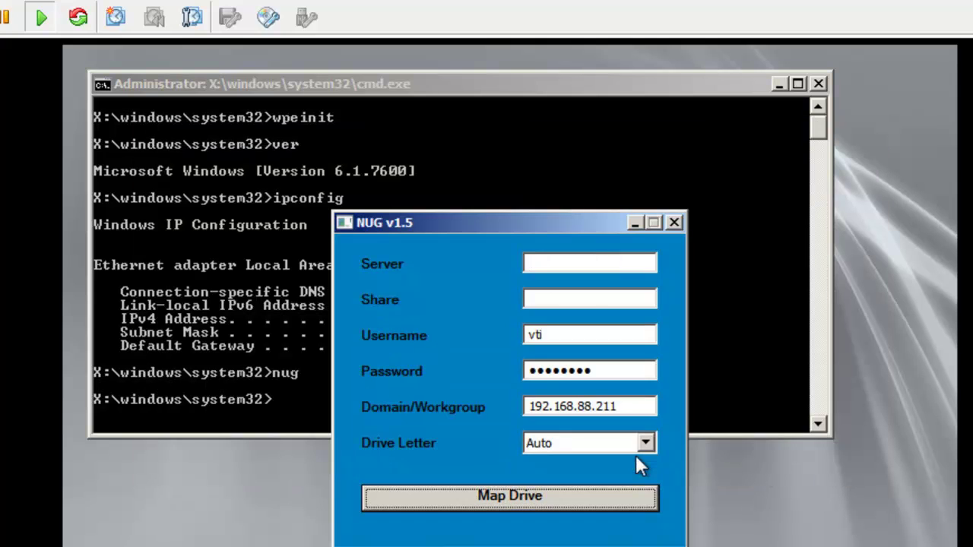
- Close NUG, go up to the X root with cd.. twice, then switch to Z: and list it with dir
left_click(673, 222)
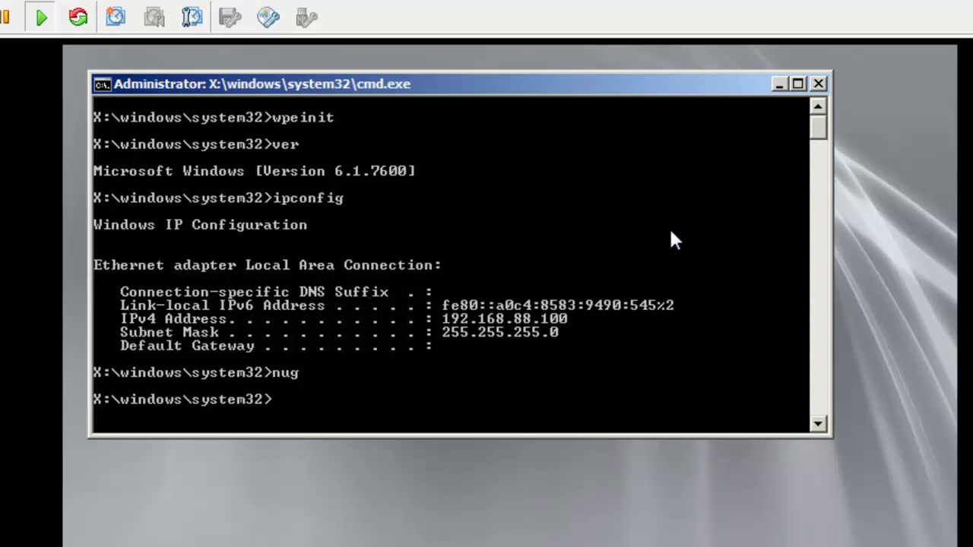
type("cd..")
key("Return")
type("cd..")
key("Return")
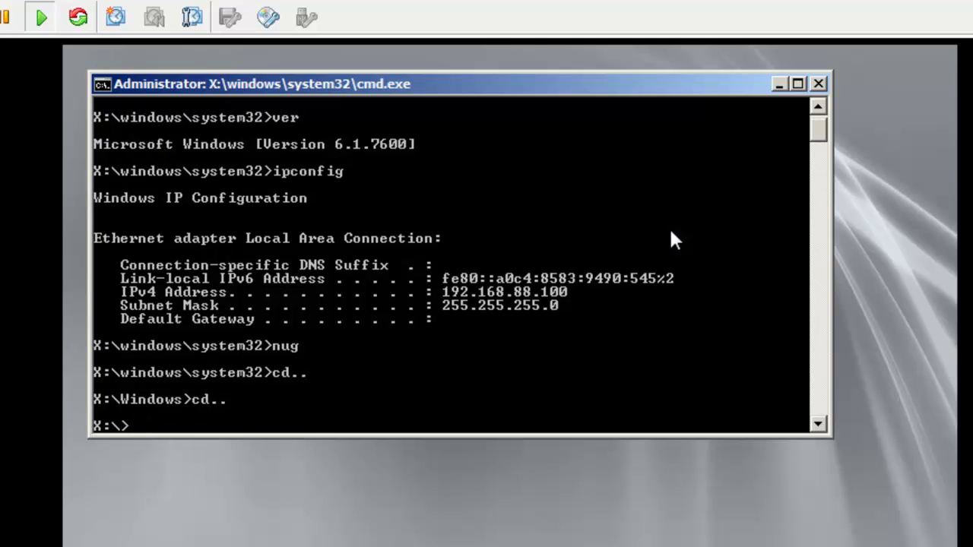
type("dir")
key("BackSpace")
key("BackSpace")
key("BackSpace")
type("z:")
key("Return")
type("dir")
key("Return")
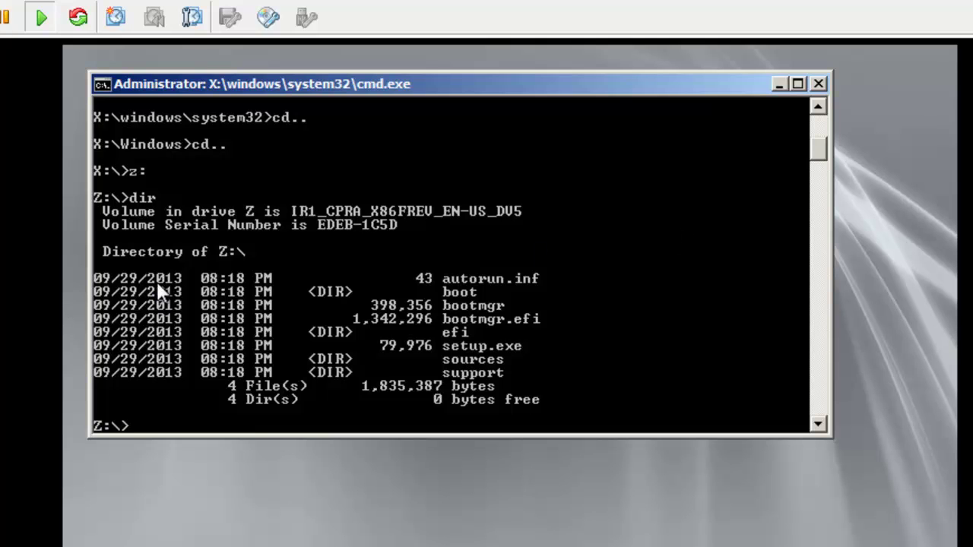
- Run setup.exe from drive Z, then close Windows Setup to cancel it
left_click_drag(127, 270, 608, 418)
left_click(546, 372)
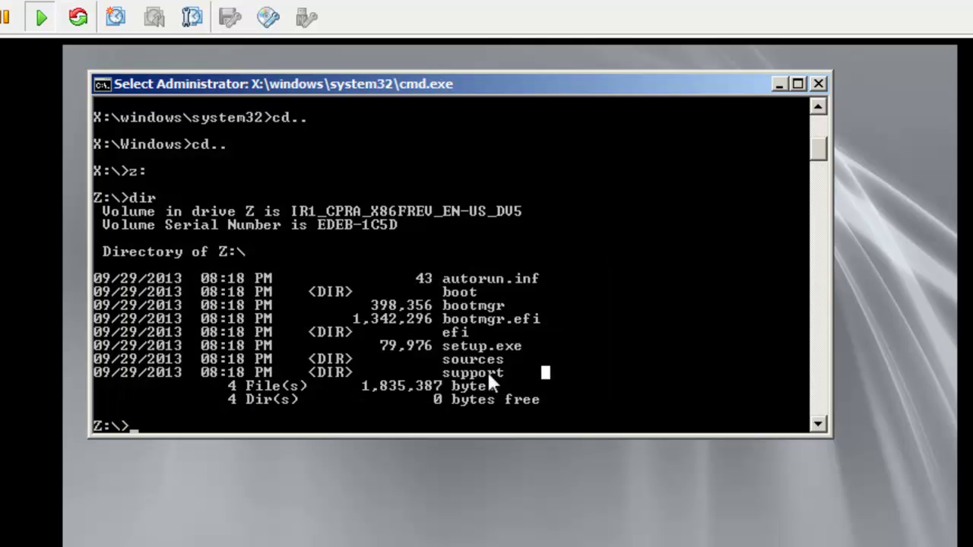
left_click_drag(434, 344, 511, 351)
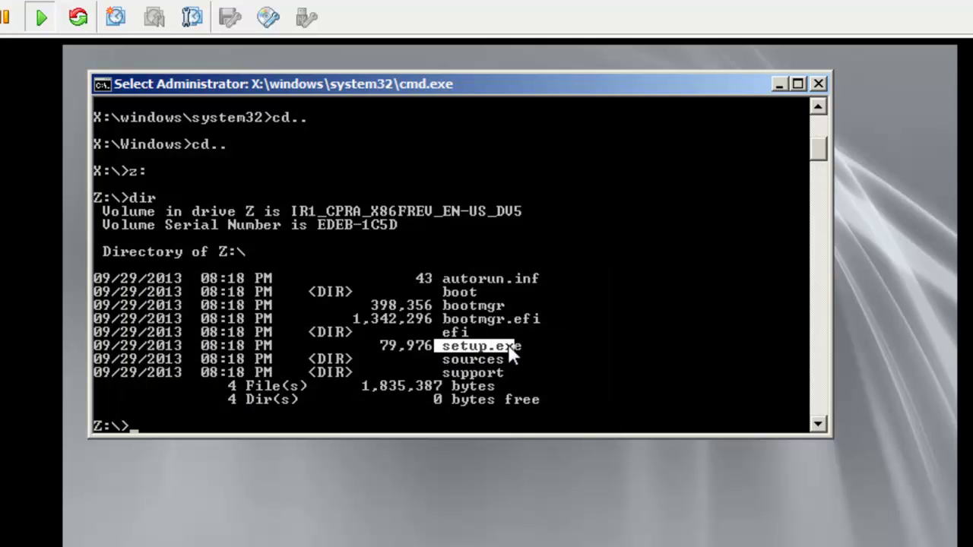
left_click(241, 426)
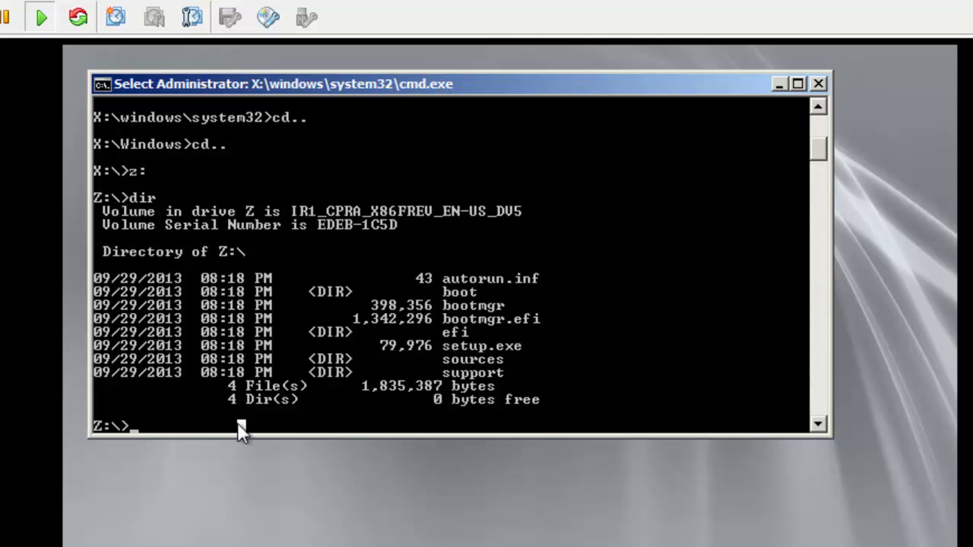
key("Escape")
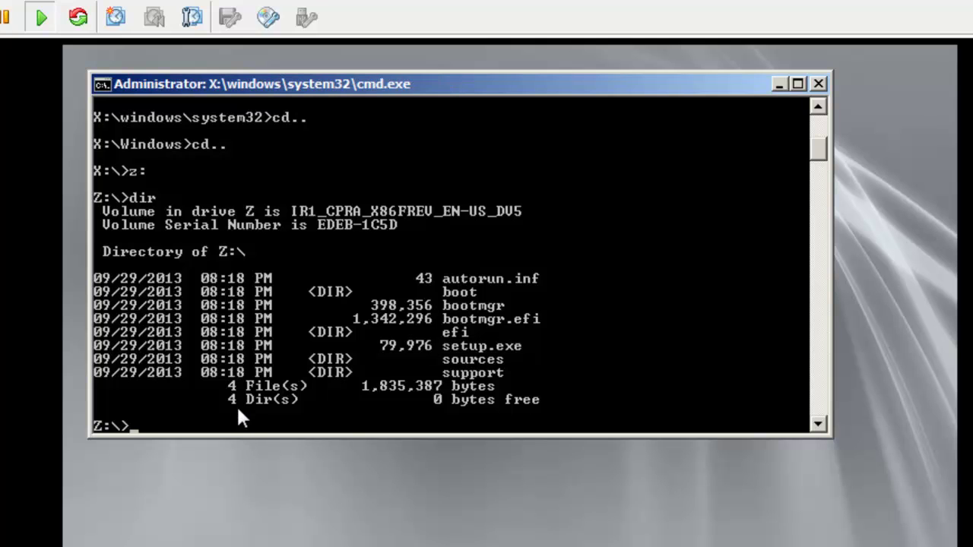
type("setup.exe")
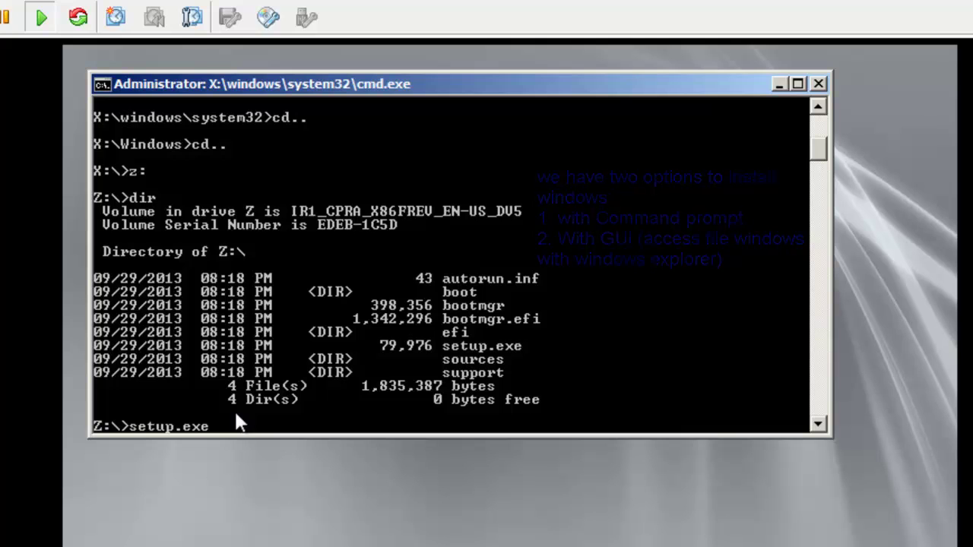
key("Return")
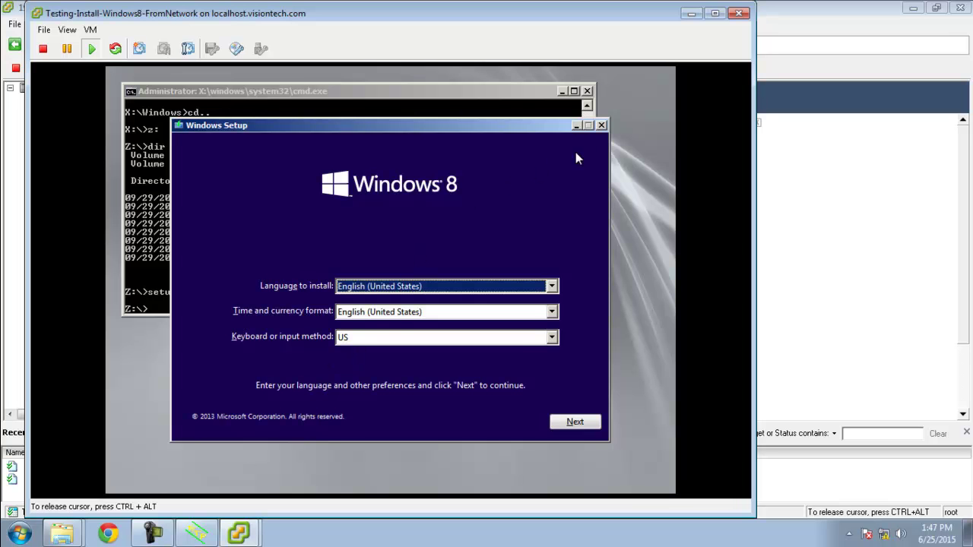
left_click(602, 125)
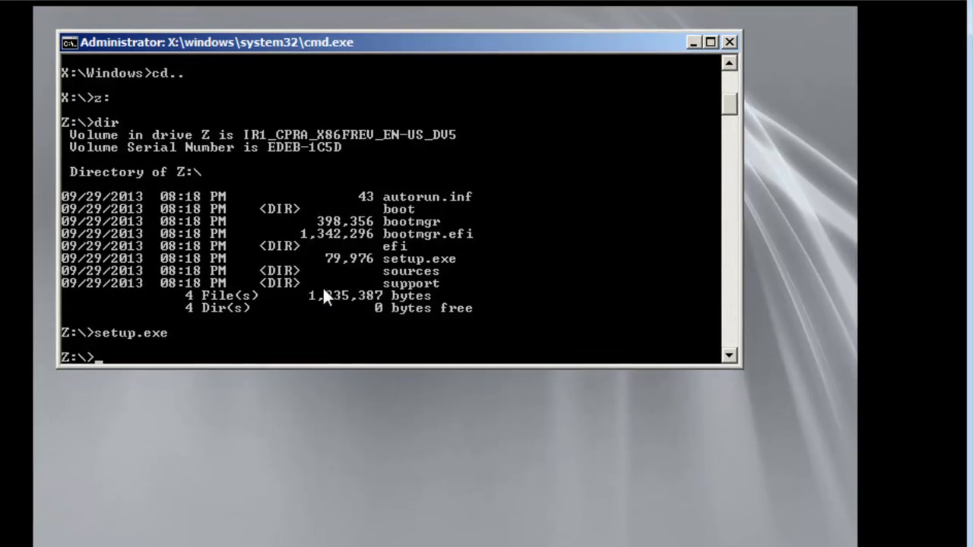
- Launch Explorer++ with 'jelajah', open the win8 (Z:) drive and select setup.exe
type("jelajah")
key("Return")
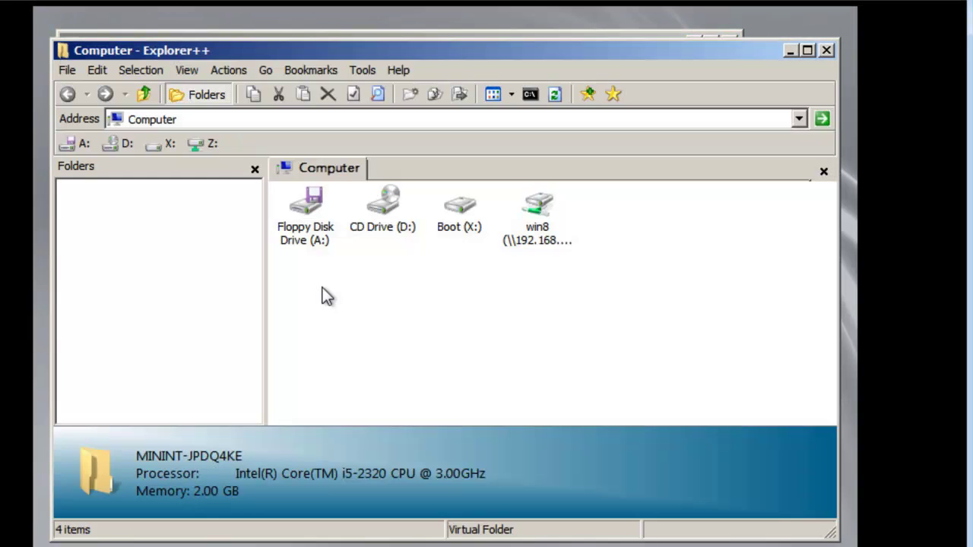
left_click(533, 235)
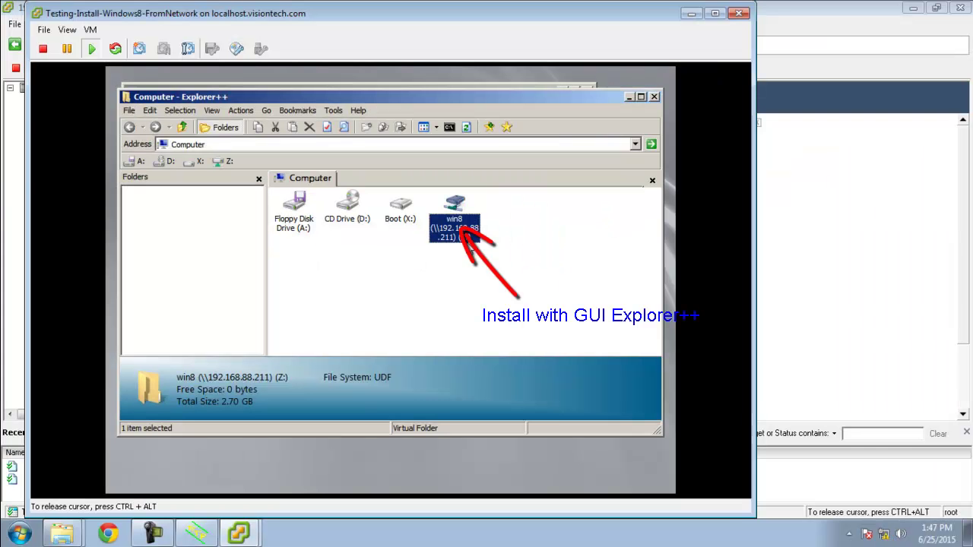
double_click(554, 259)
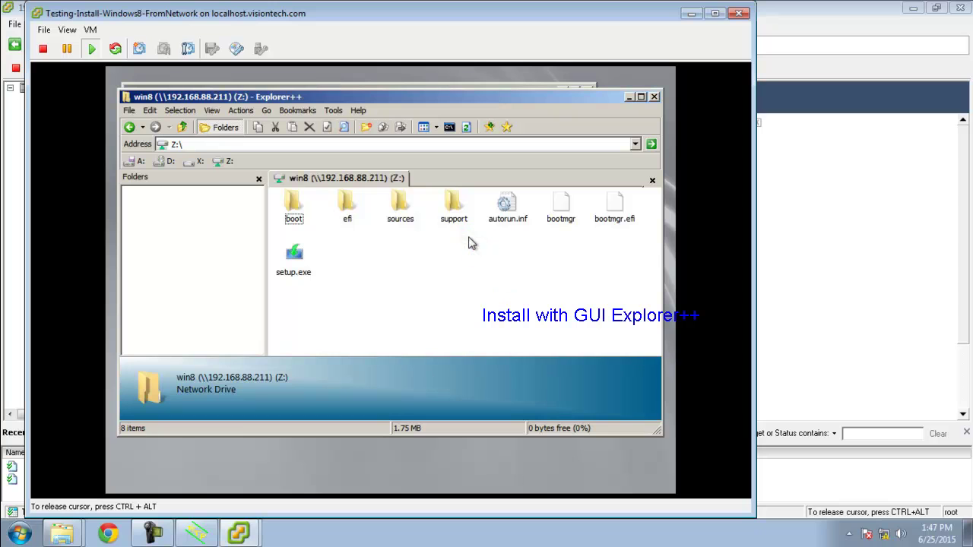
left_click(280, 274)
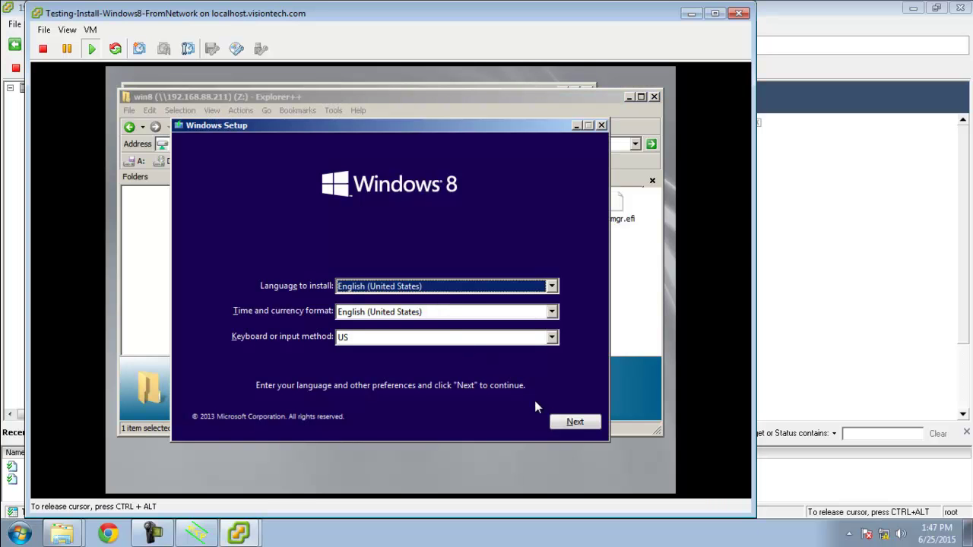
- Keep the default language settings and begin the Windows installation
left_click(575, 423)
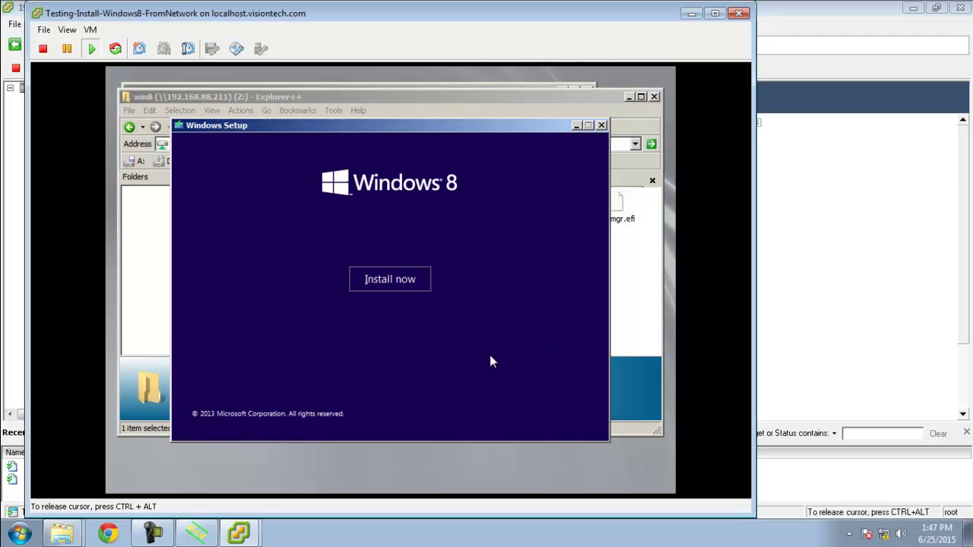
left_click(411, 279)
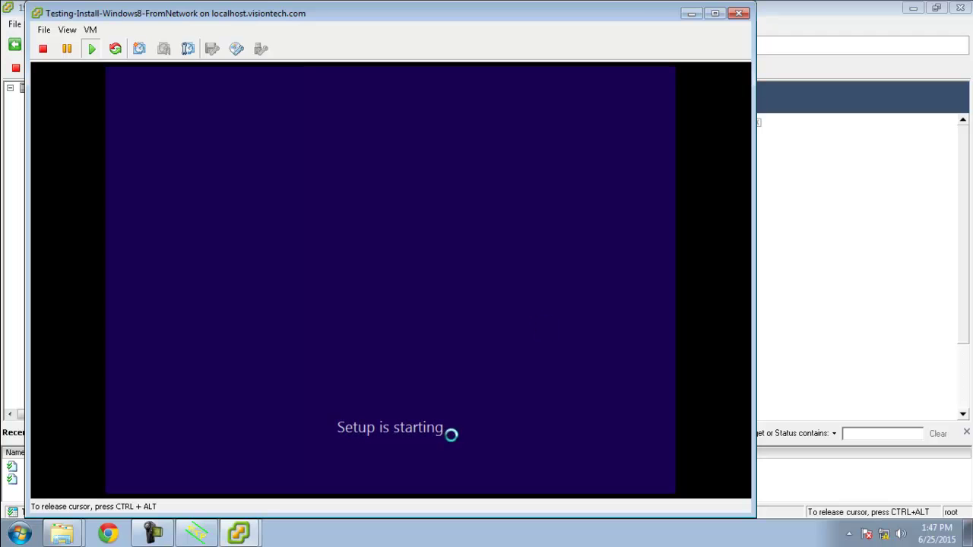
key("ctrl+alt")
left_click(196, 532)
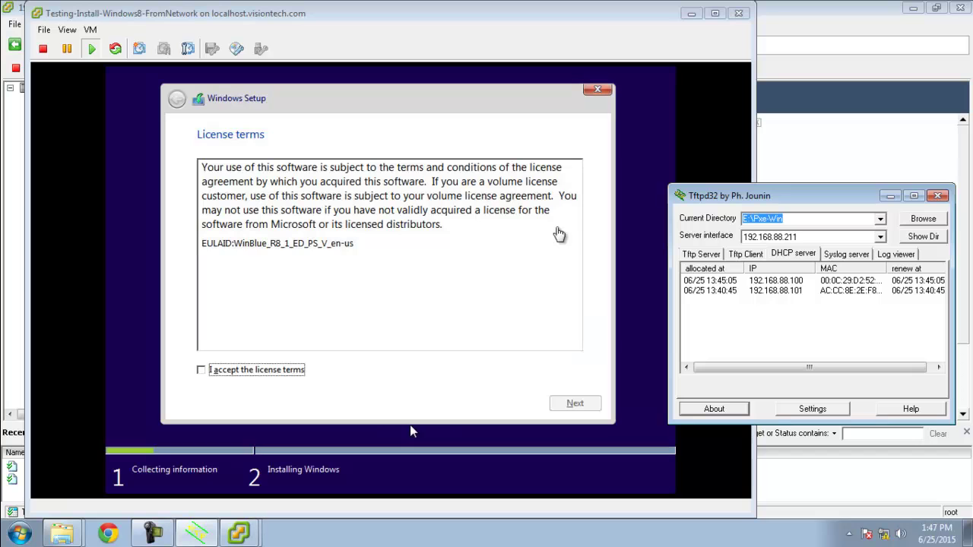
left_click(410, 427)
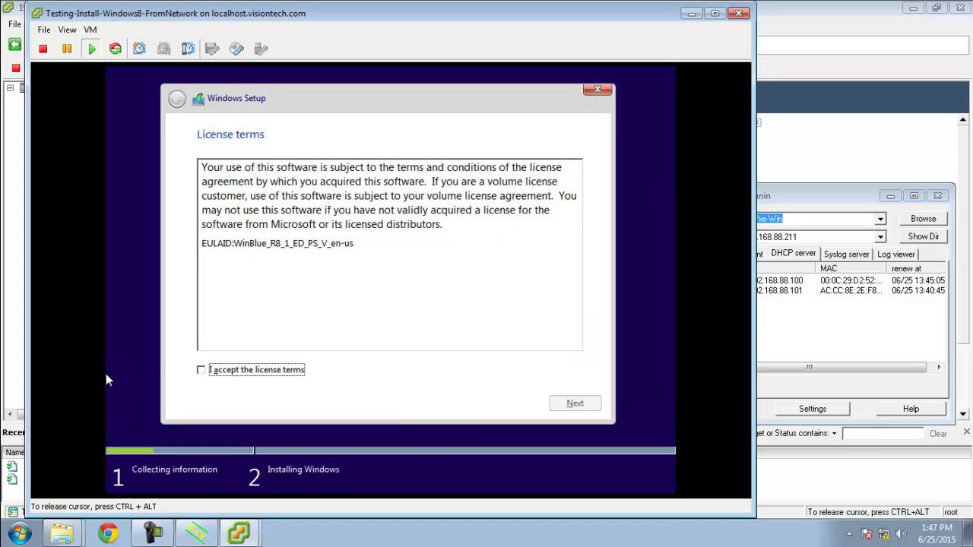
- Accept the license, choose Custom: Install Windows only, and install onto unallocated Drive 0
left_click(200, 370)
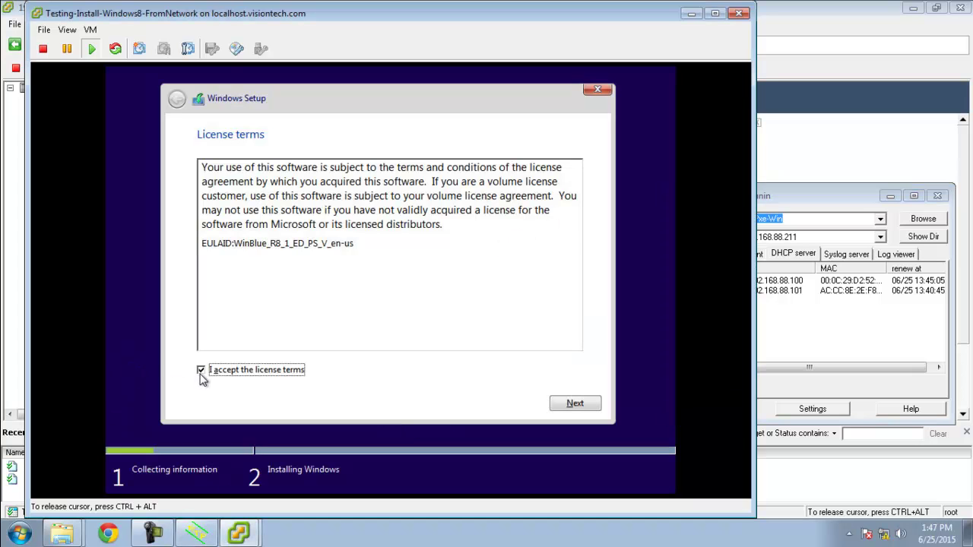
left_click(590, 406)
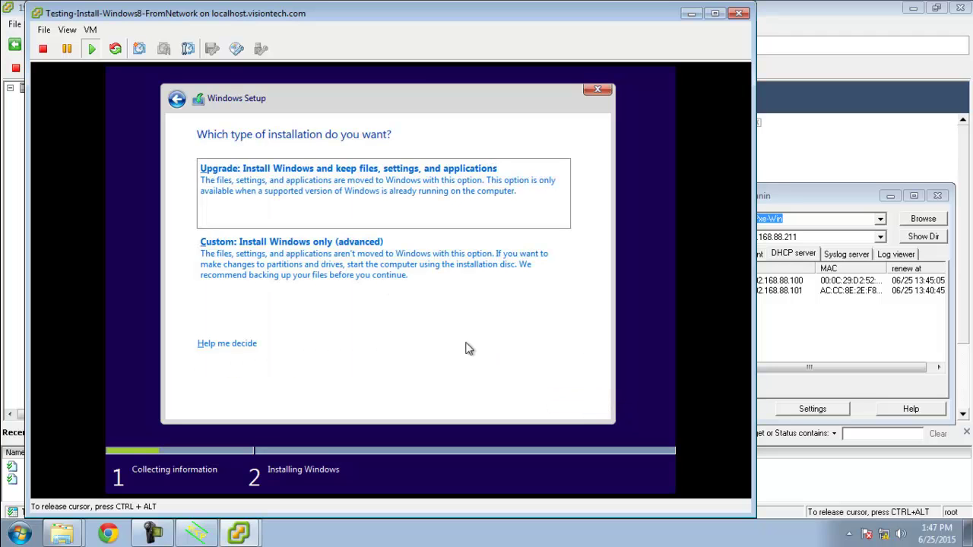
left_click(422, 289)
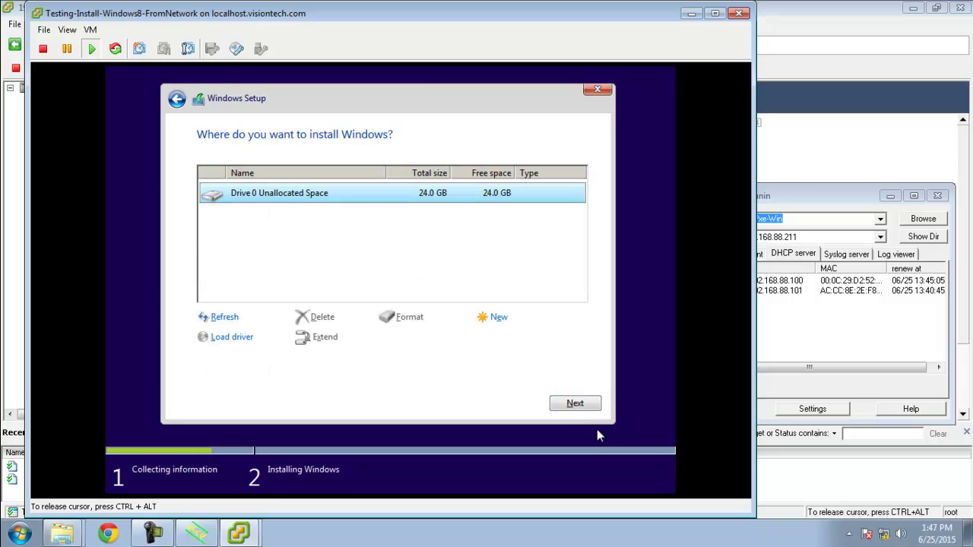
left_click(587, 408)
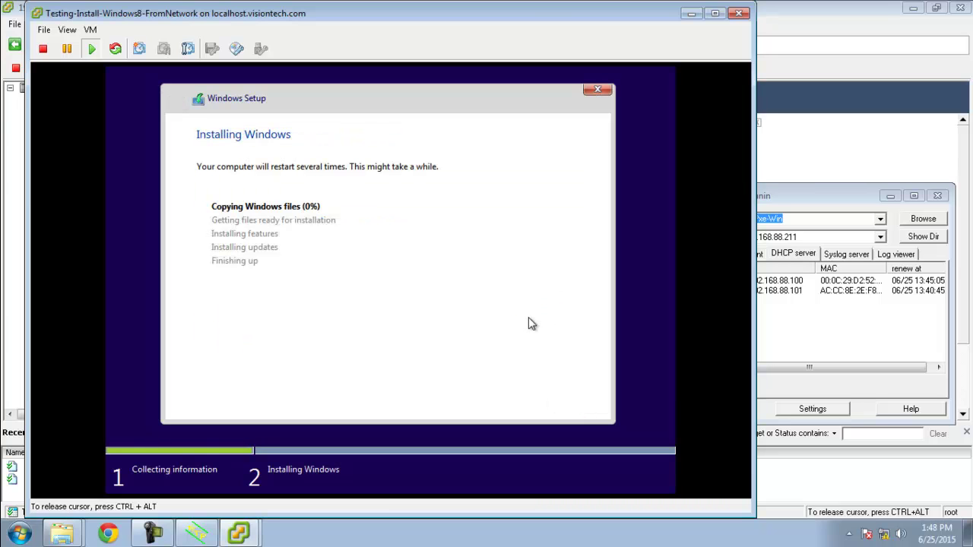
- After Setup finishes installing, restart the virtual machine immediately with Restart now
key("ctrl+alt")
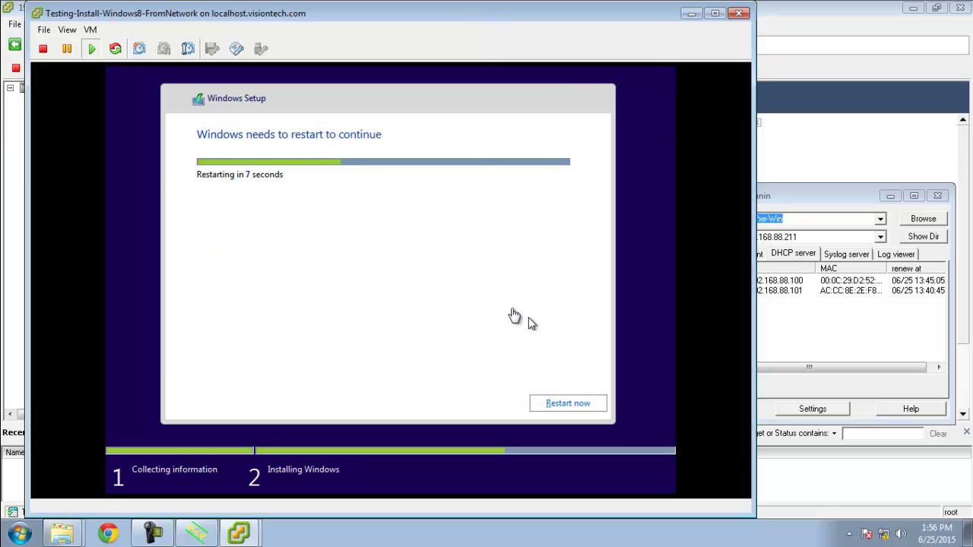
left_click(514, 317)
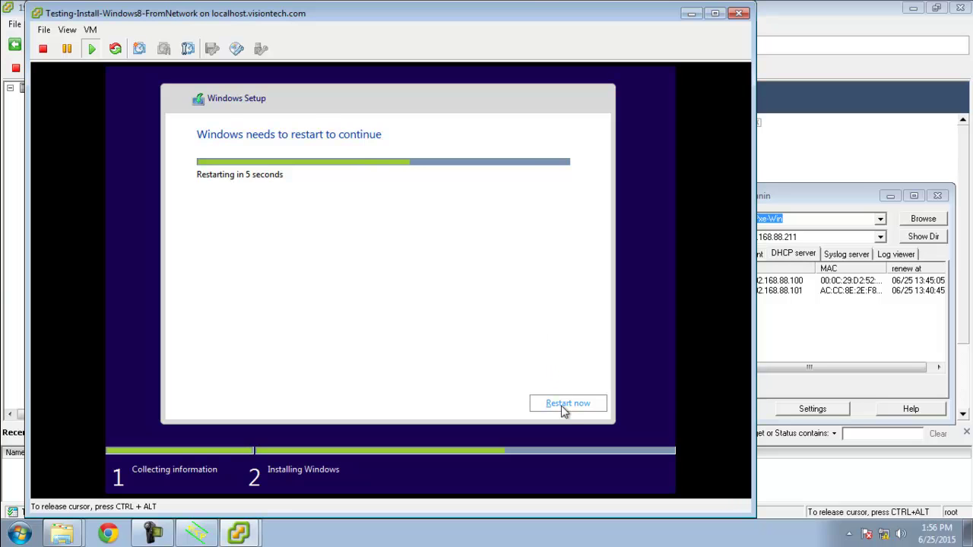
left_click(562, 405)
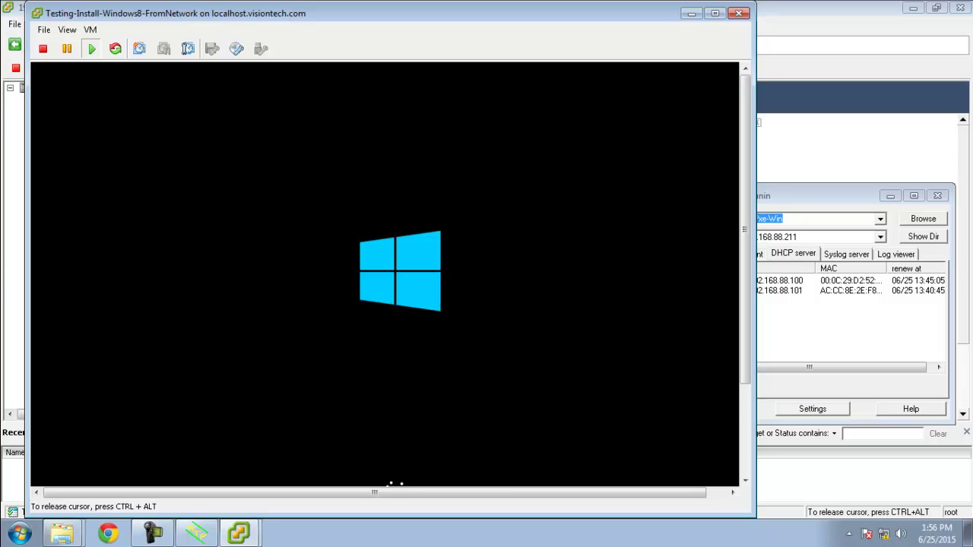
- Release the cursor and drag the VM console window's right edge to widen it
key("ctrl+alt")
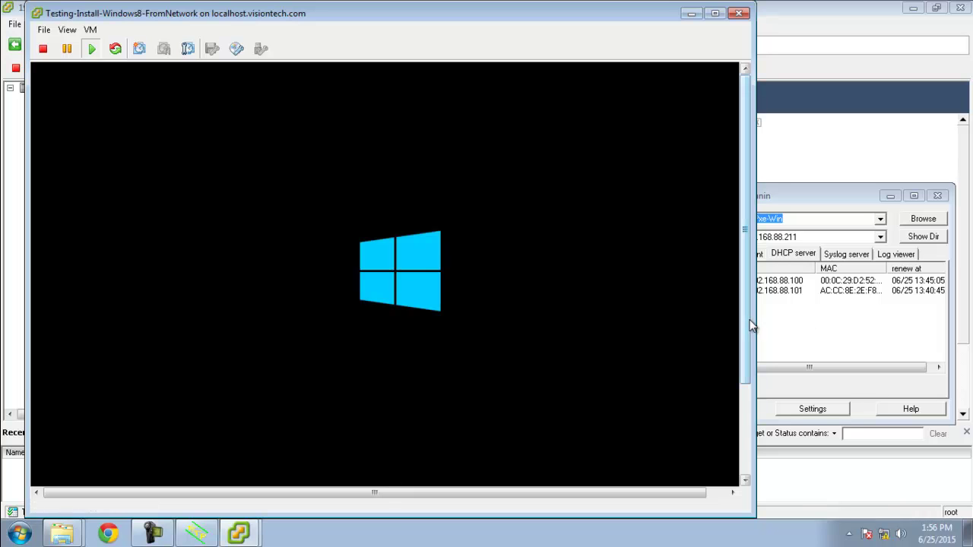
left_click_drag(750, 343, 738, 395)
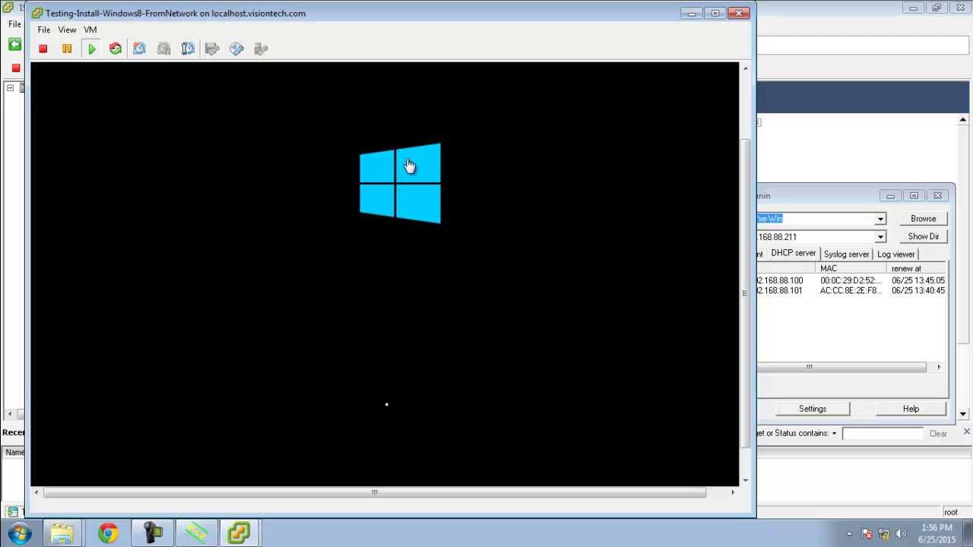
left_click_drag(755, 313, 918, 308)
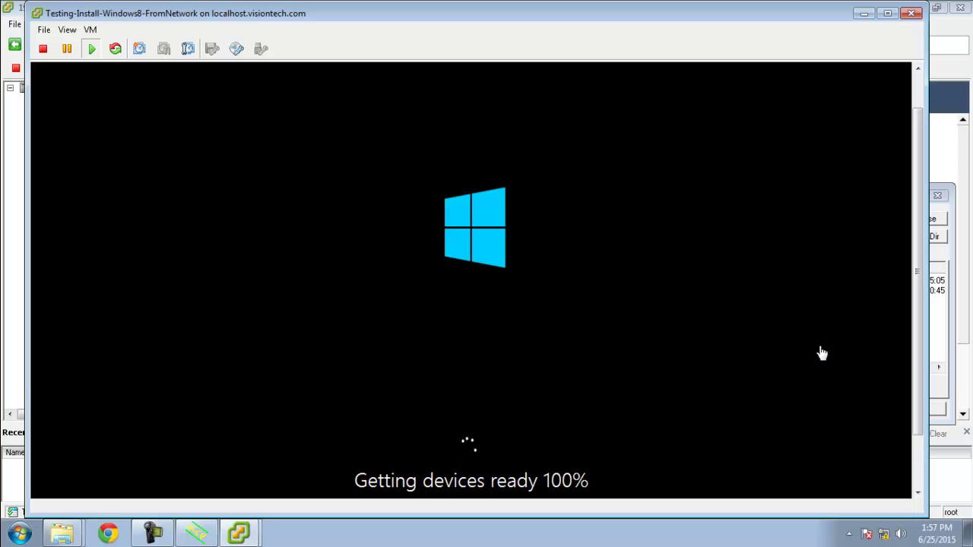
scroll(914, 369, "down", 1)
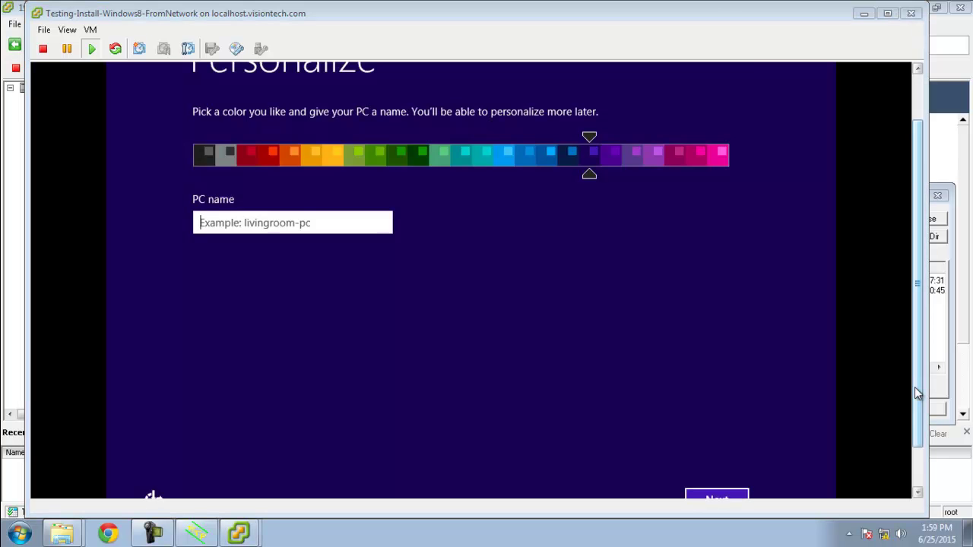
- Switch the VM to full screen and pick the blue accent colour
left_click(67, 30)
left_click(108, 96)
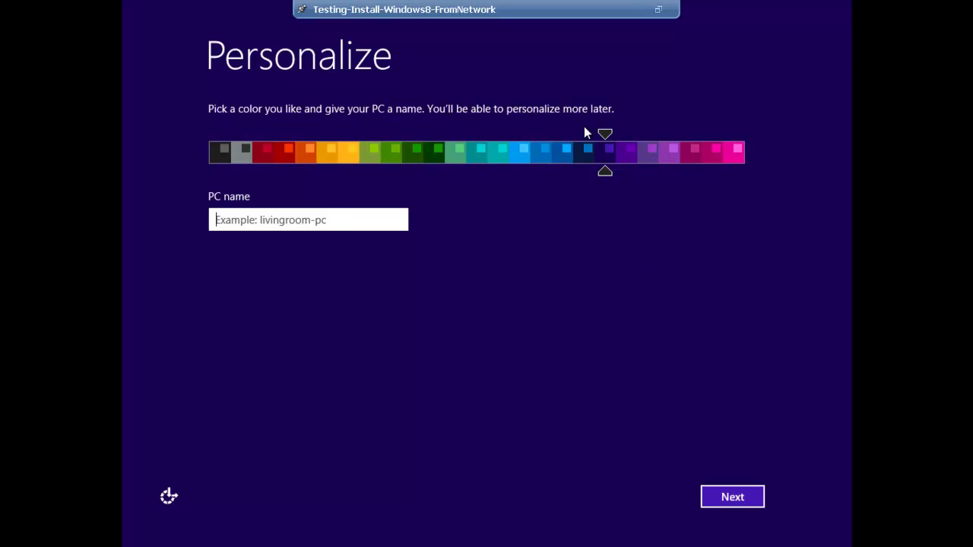
left_click(311, 159)
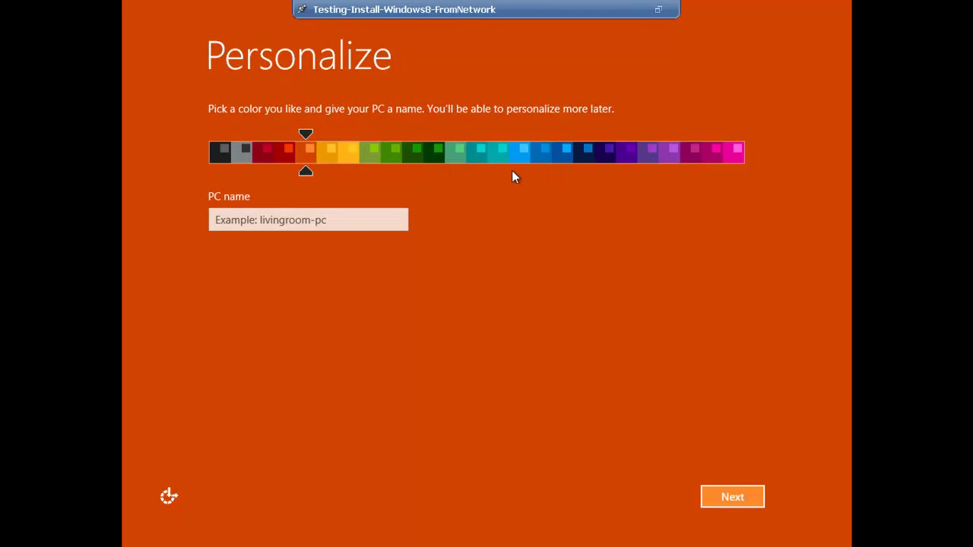
left_click(554, 159)
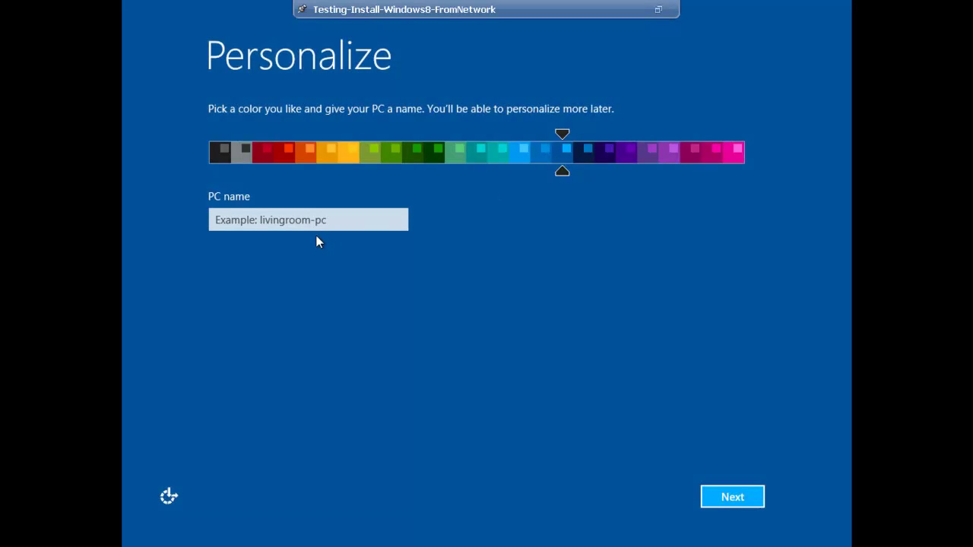
- Enter the PC name ending in '-lab', continue, and accept the express settings
left_click(322, 221)
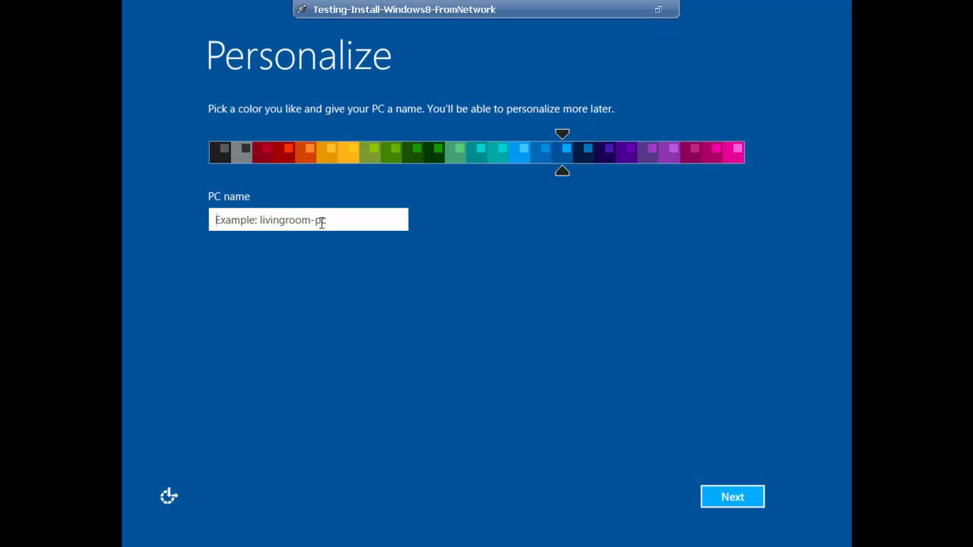
type("doniefendi")
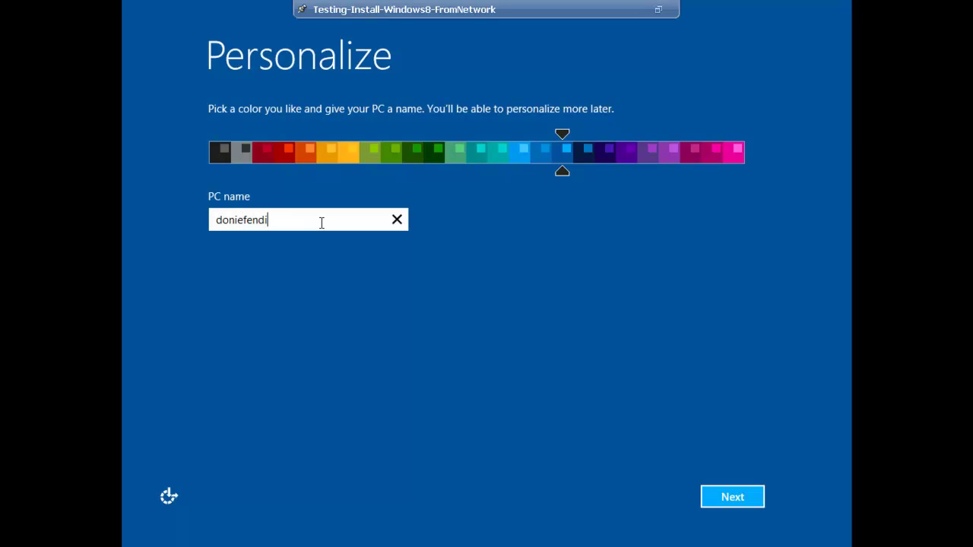
type("lals")
key("BackSpace")
key("BackSpace")
key("BackSpace")
key("BackSpace")
type("-lab")
left_click(721, 502)
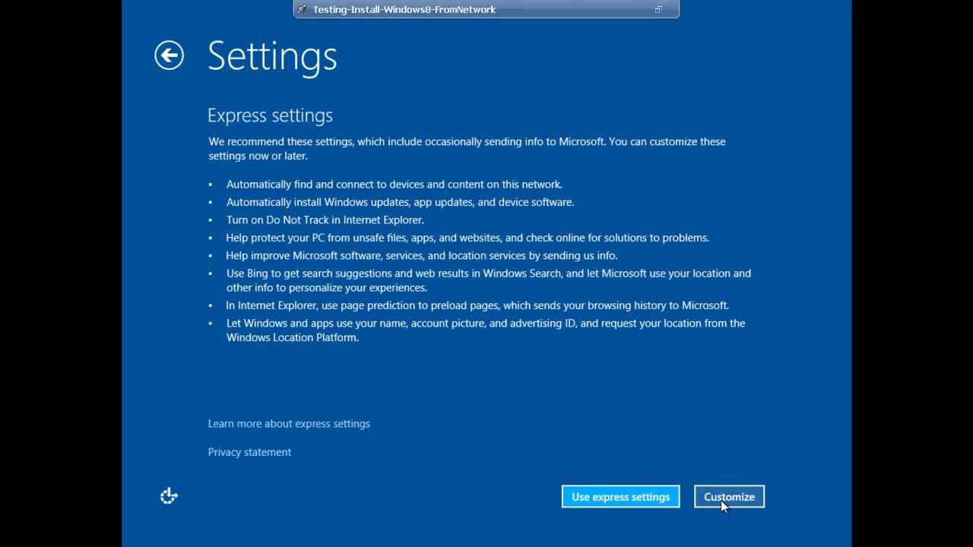
left_click(653, 504)
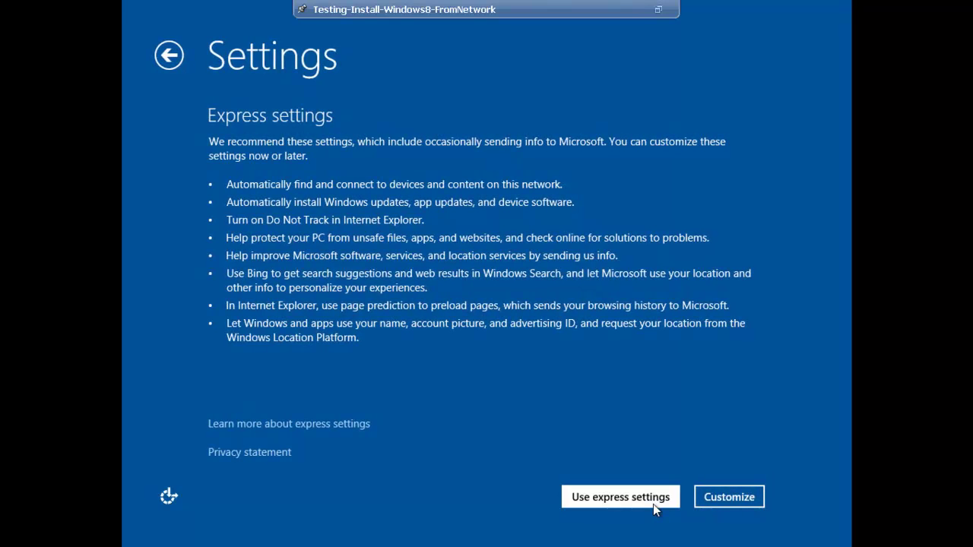
left_click(587, 495)
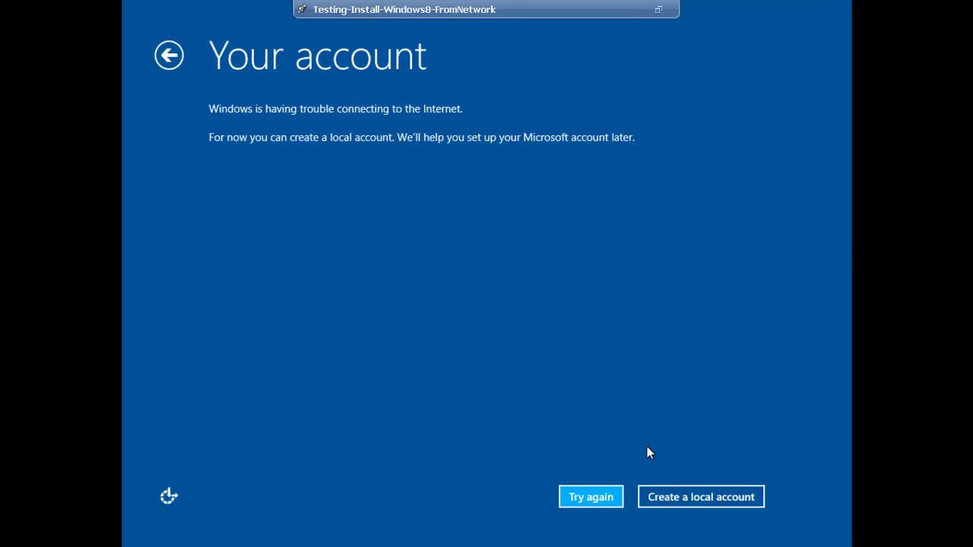
- Create a local account with the chosen user name and no password
left_click(660, 495)
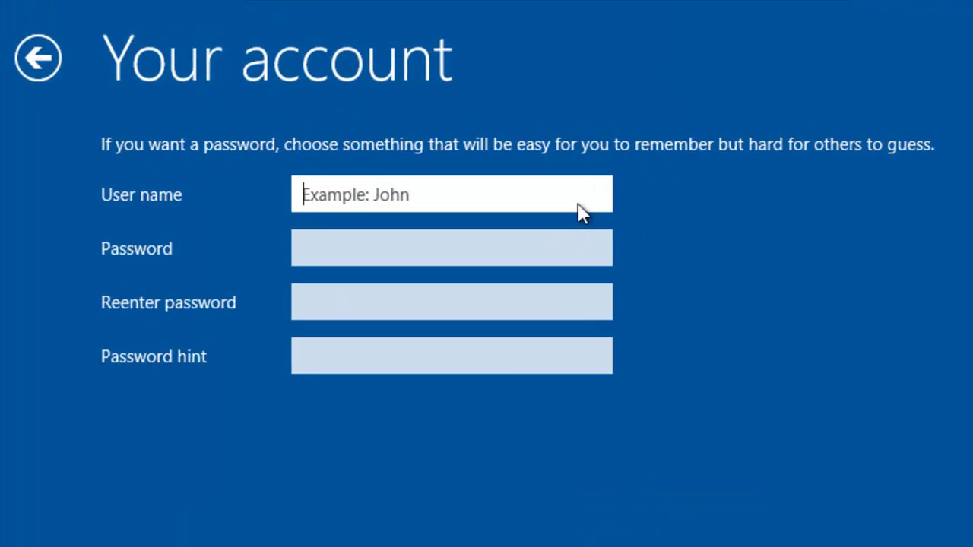
type("efendilab")
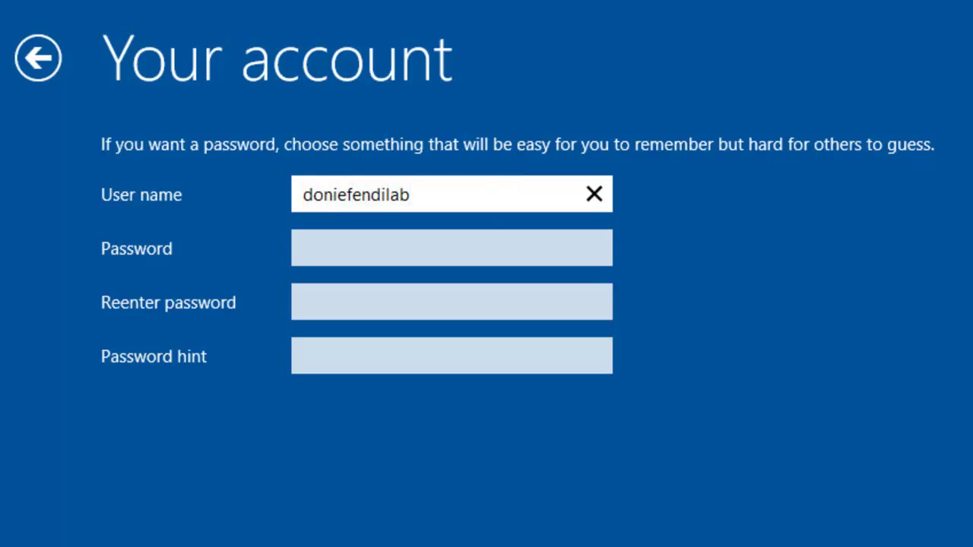
key("Return")
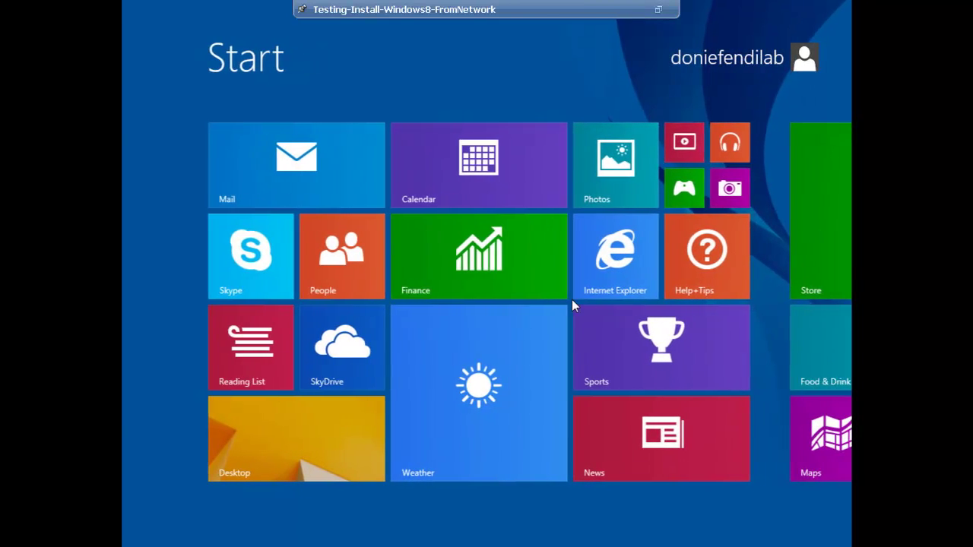
- Go from the Start screen to the Windows desktop
left_click(273, 448)
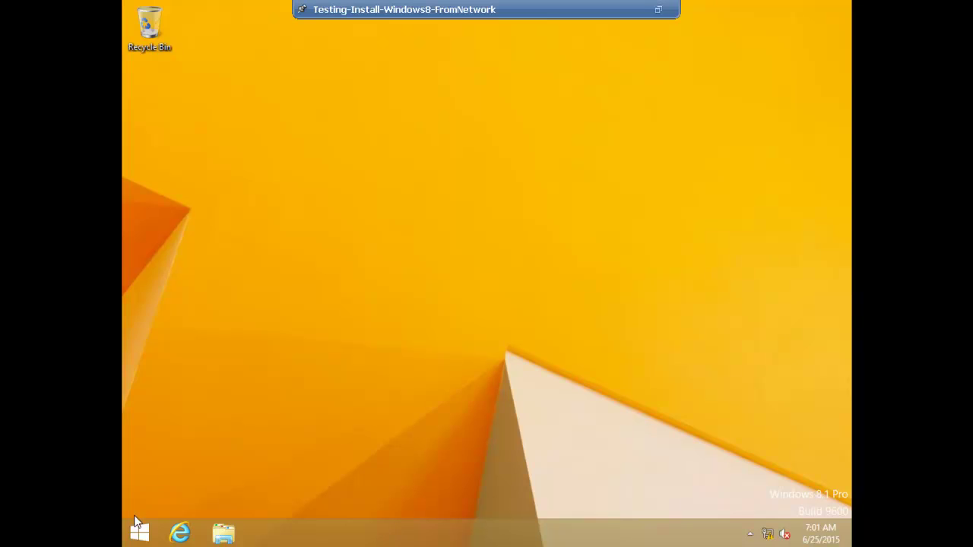
left_click(138, 529)
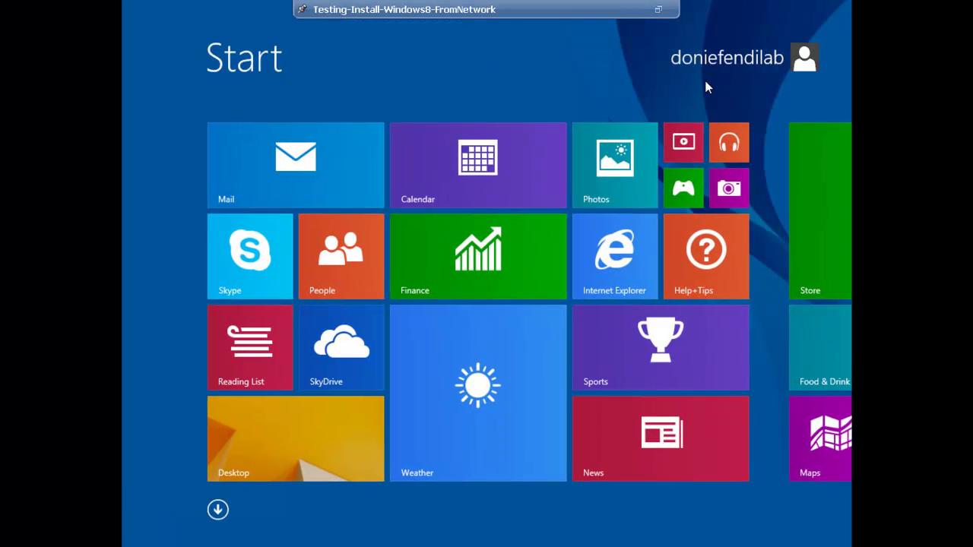
scroll(706, 85, "down", 2)
scroll(122, 328, "up", 2)
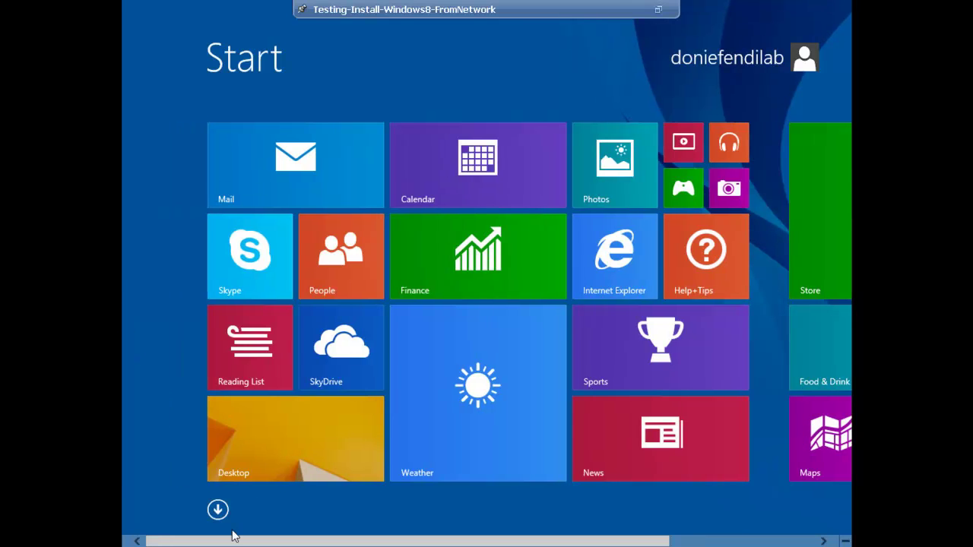
mouse_move(147, 516)
left_click(257, 445)
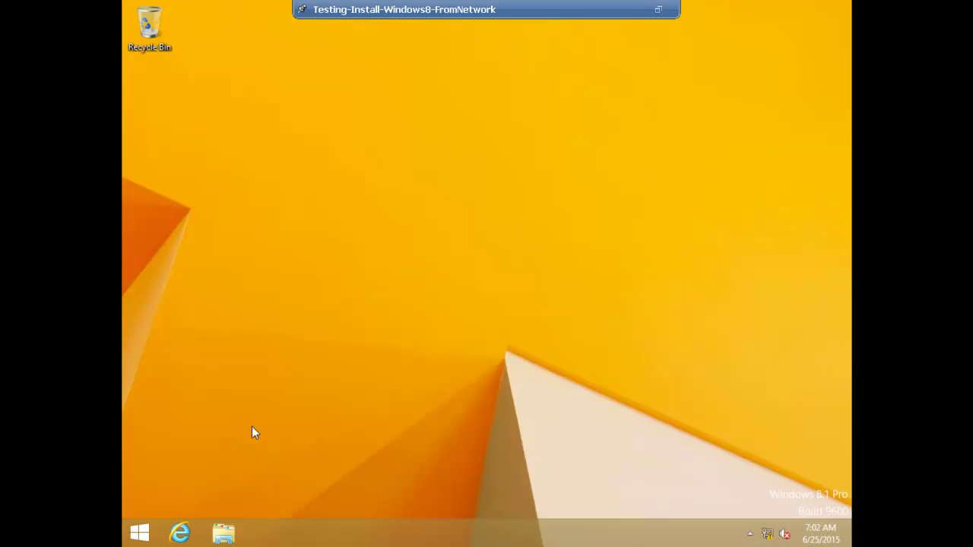
- Open This PC's Properties in File Explorer showing Windows 8.1 Pro, then exit full screen
left_click(223, 534)
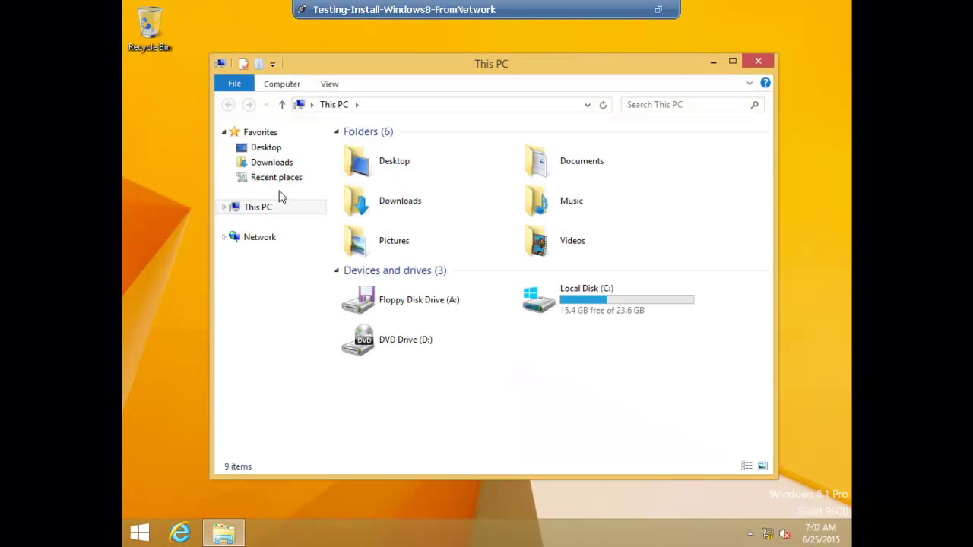
right_click(270, 208)
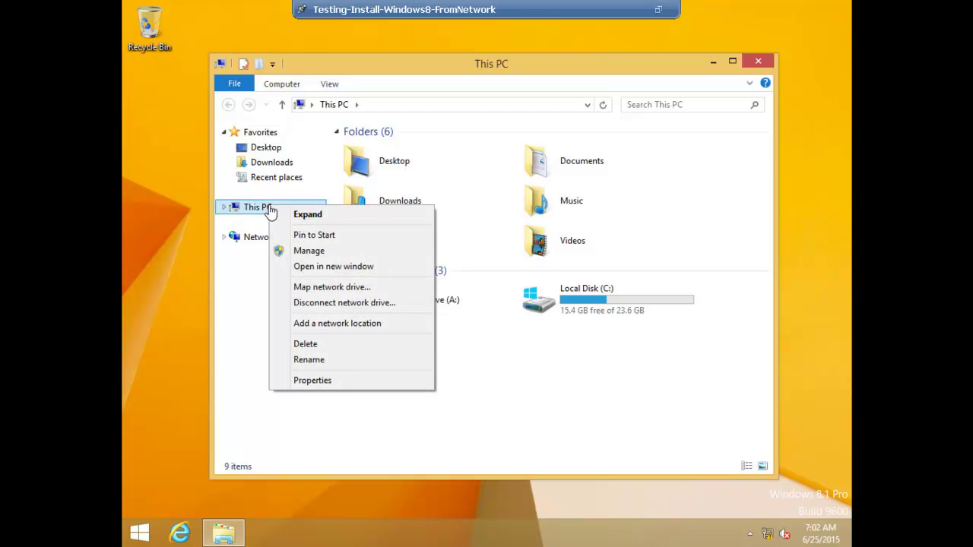
left_click(355, 382)
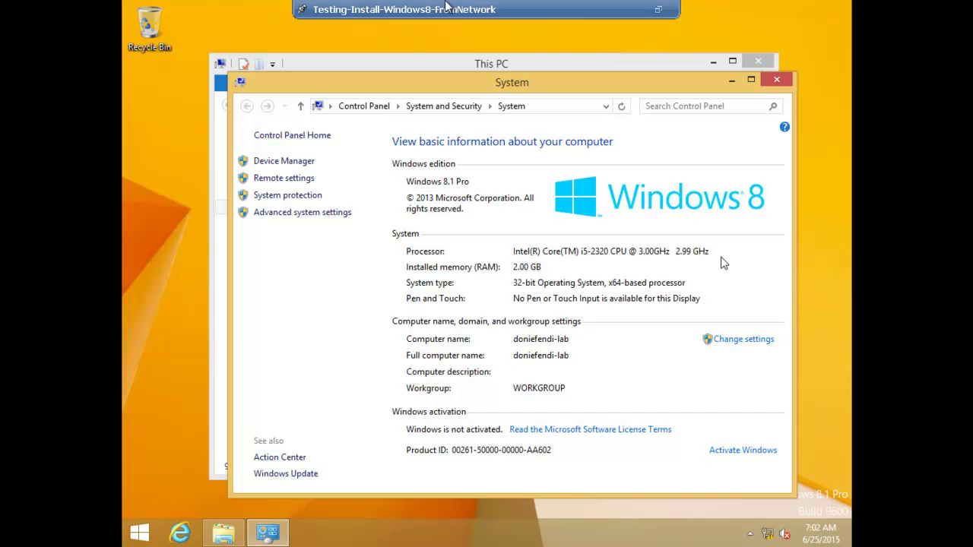
left_click(658, 9)
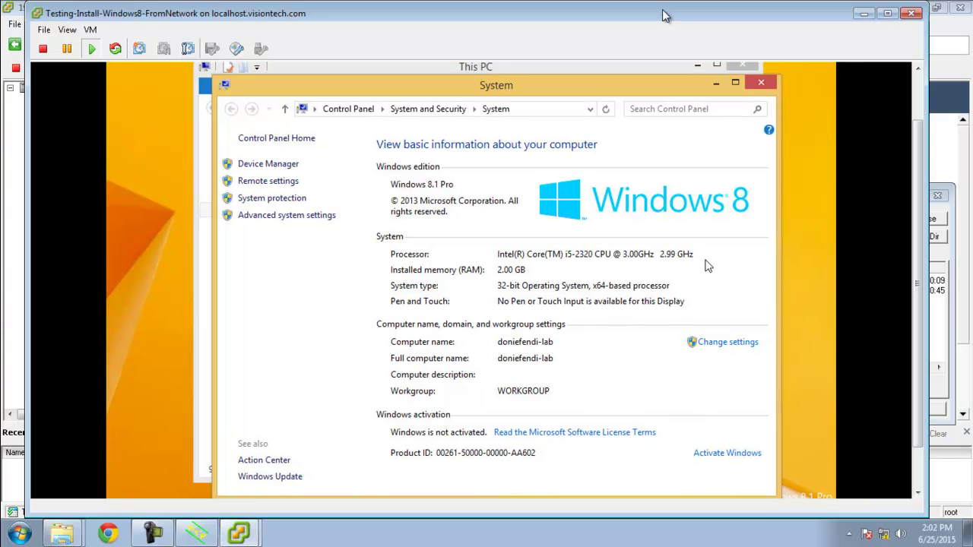